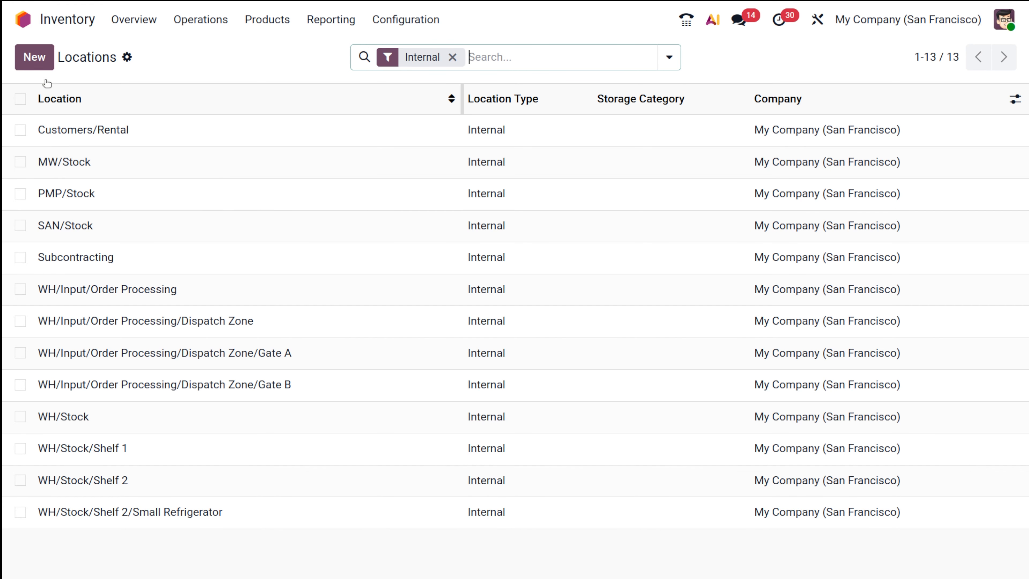
Open a blank location form and discard it
left_click(34, 61)
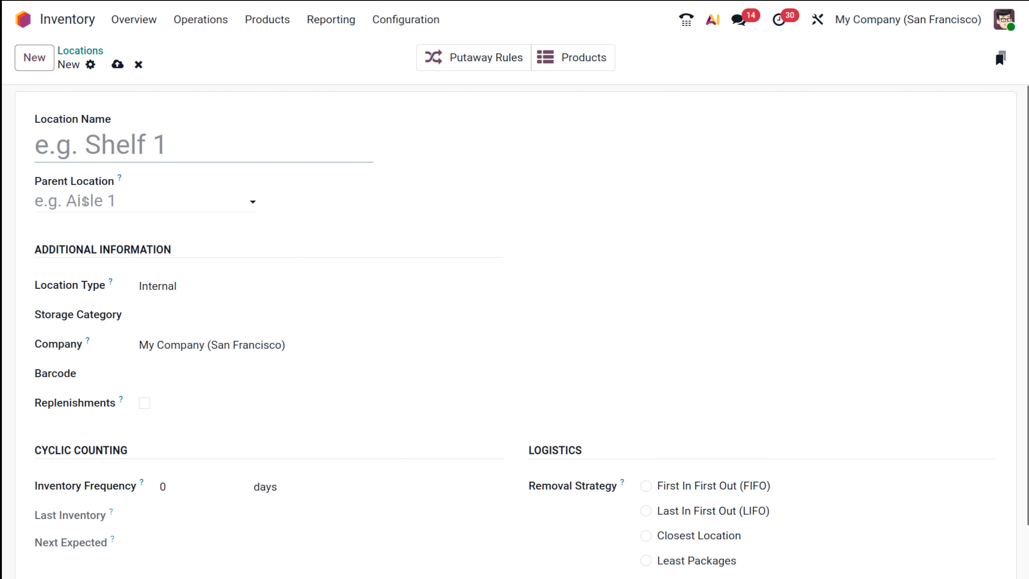
left_click(138, 64)
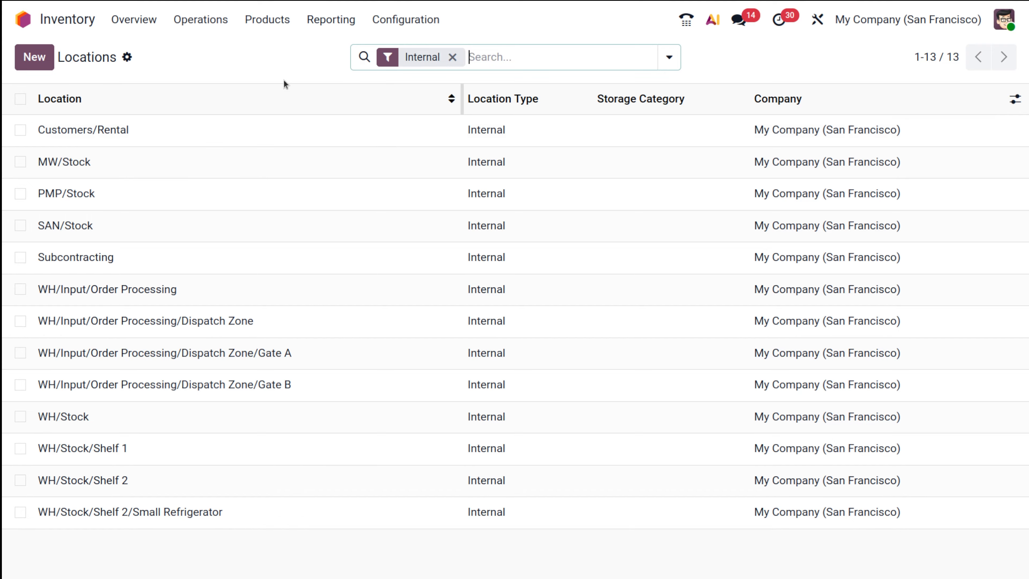
Start a new product record from the product list and name it Laptop
left_click(267, 19)
left_click(266, 49)
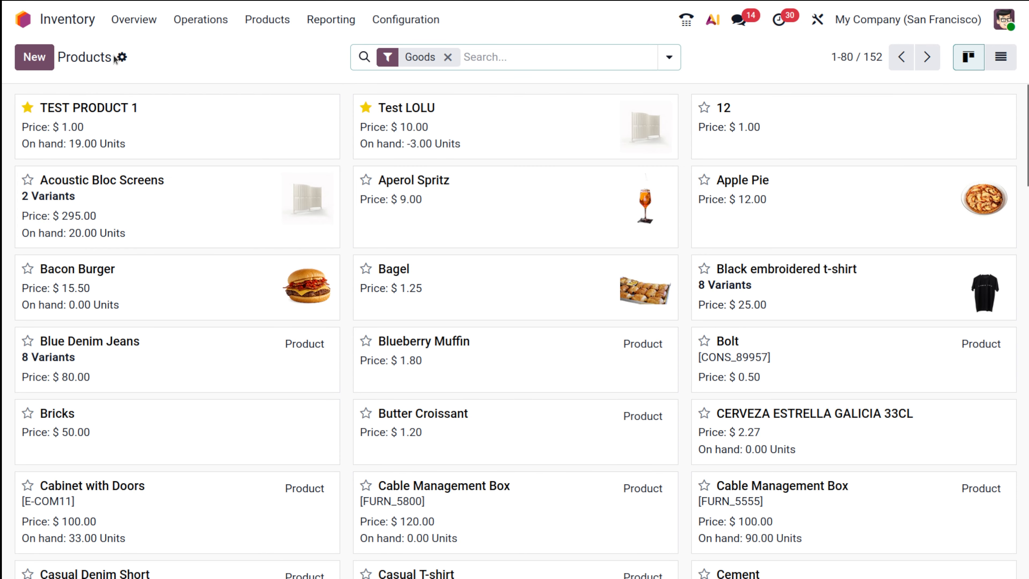
left_click(34, 58)
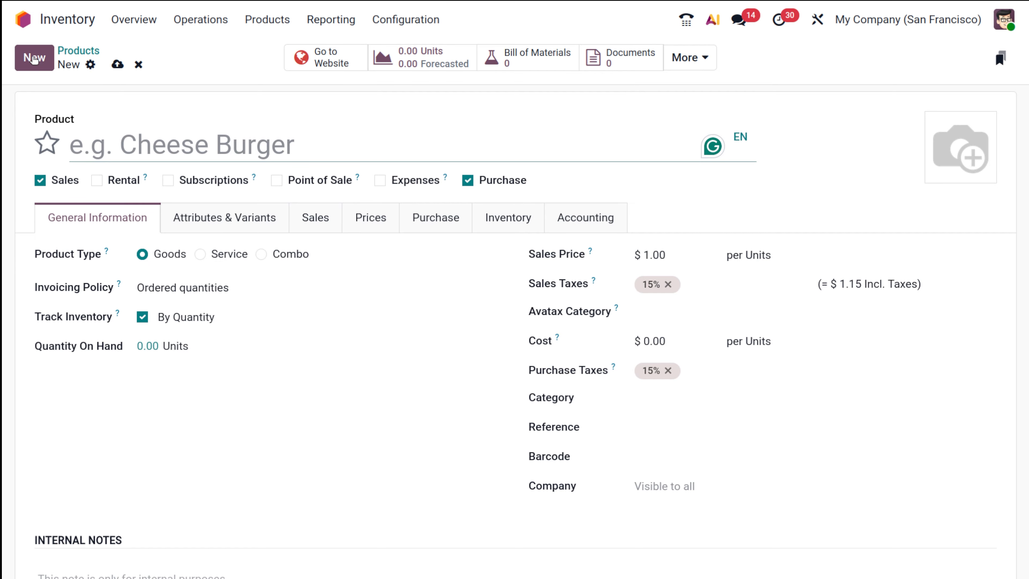
type("KL")
key("BackSpace")
key("BackSpace")
type("Laptop")
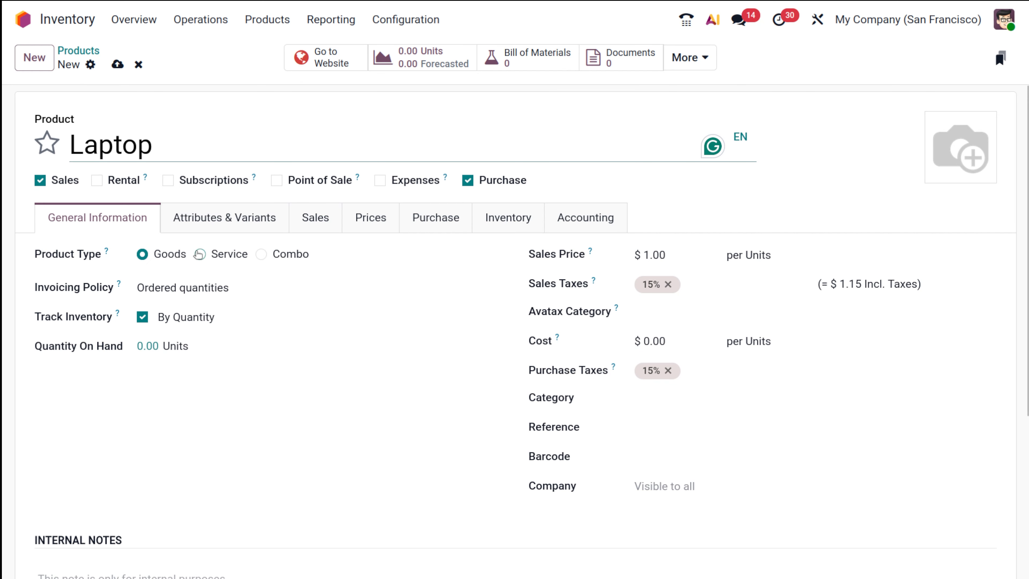
Review the Laptop product's inventory, general information and sales settings, including routes, traceability and eCommerce options
left_click(510, 232)
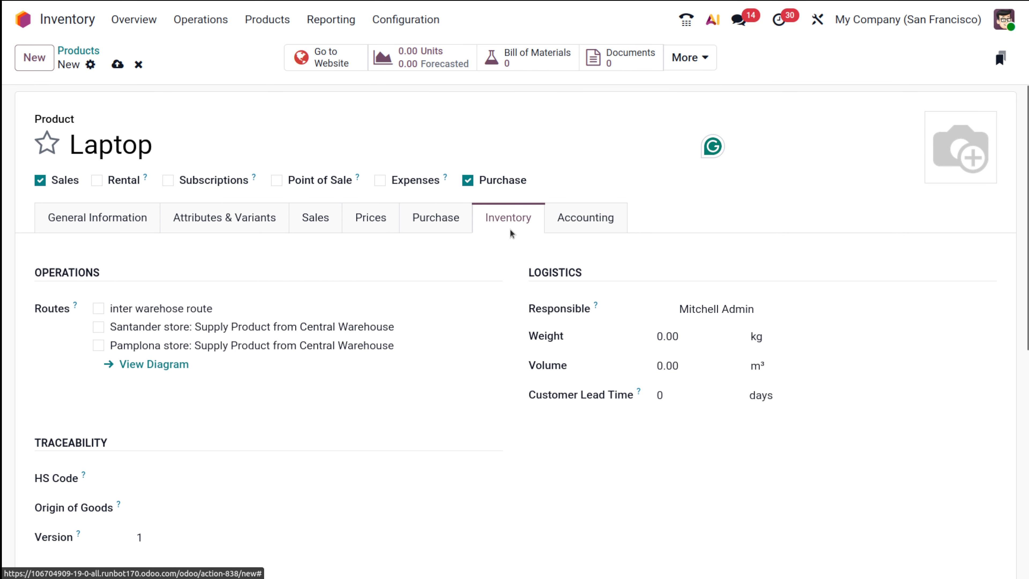
scroll(357, 306, "down", 5)
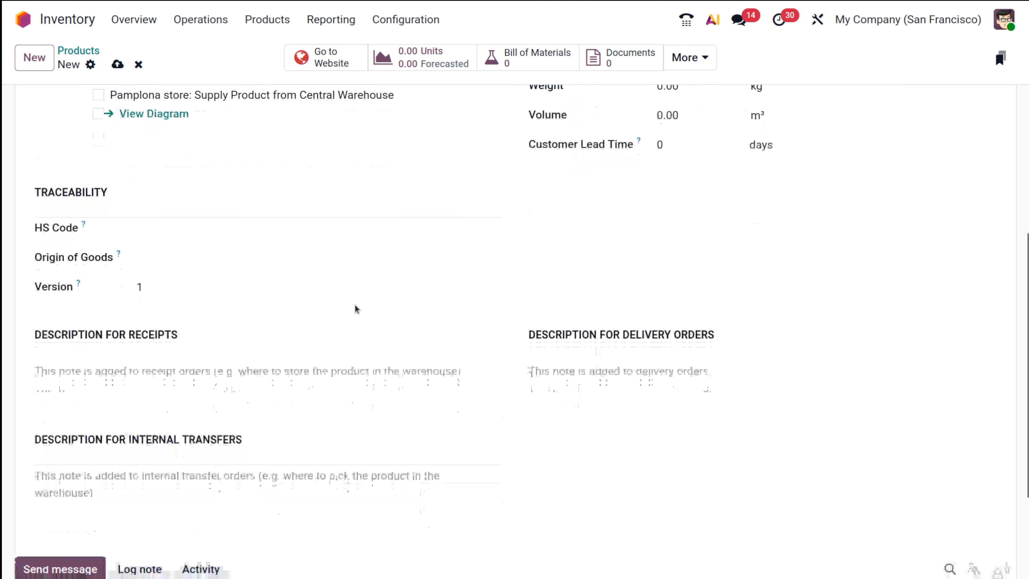
scroll(356, 309, "down", 3)
scroll(356, 309, "up", 7)
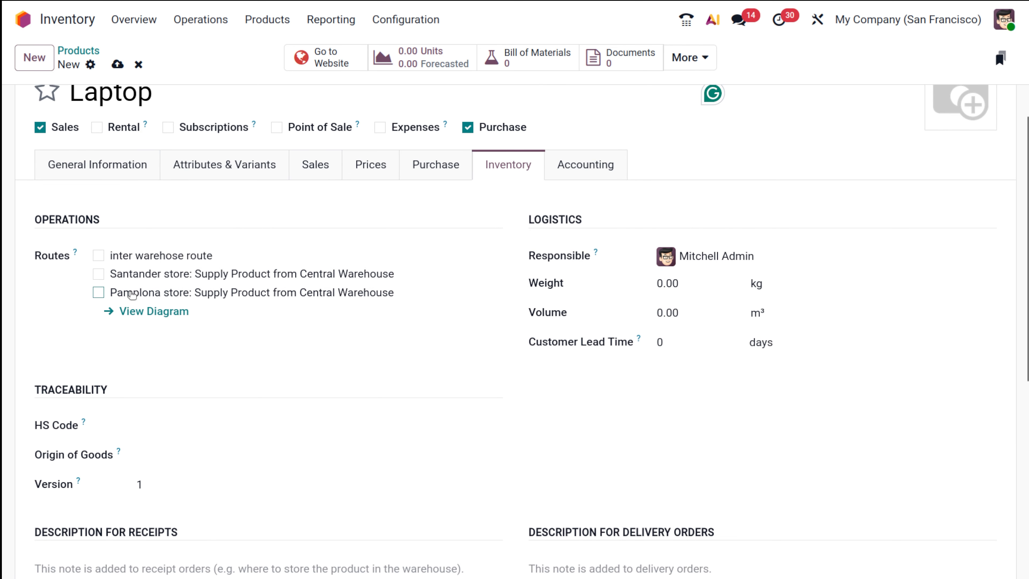
scroll(102, 439, "down", 4)
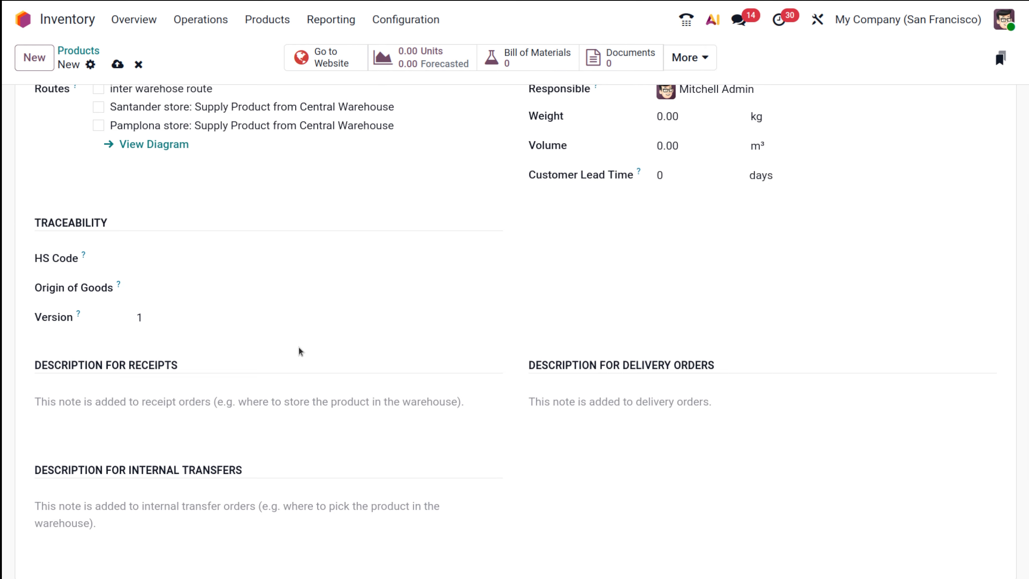
scroll(298, 346, "up", 5)
left_click(111, 227)
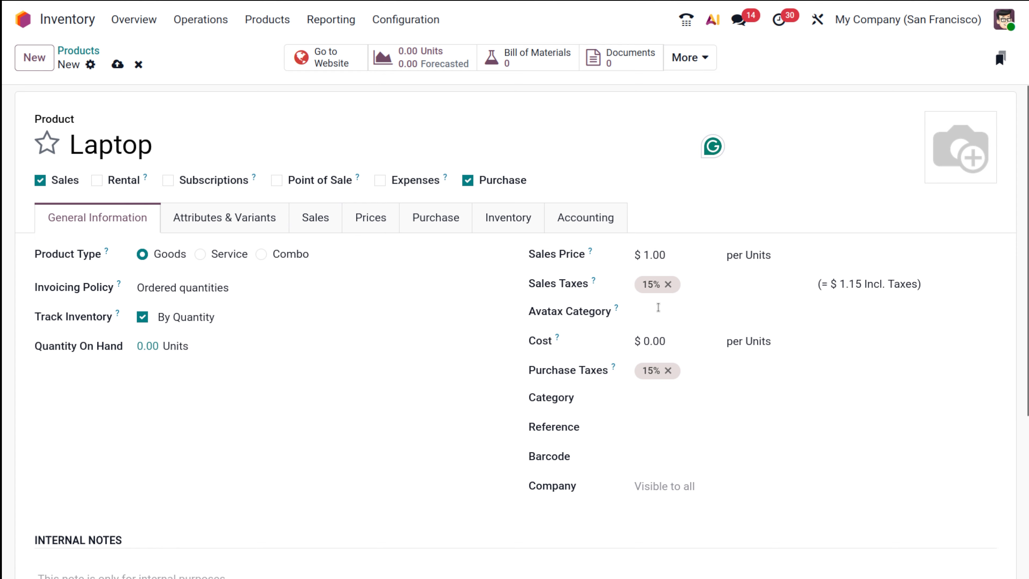
left_click(323, 225)
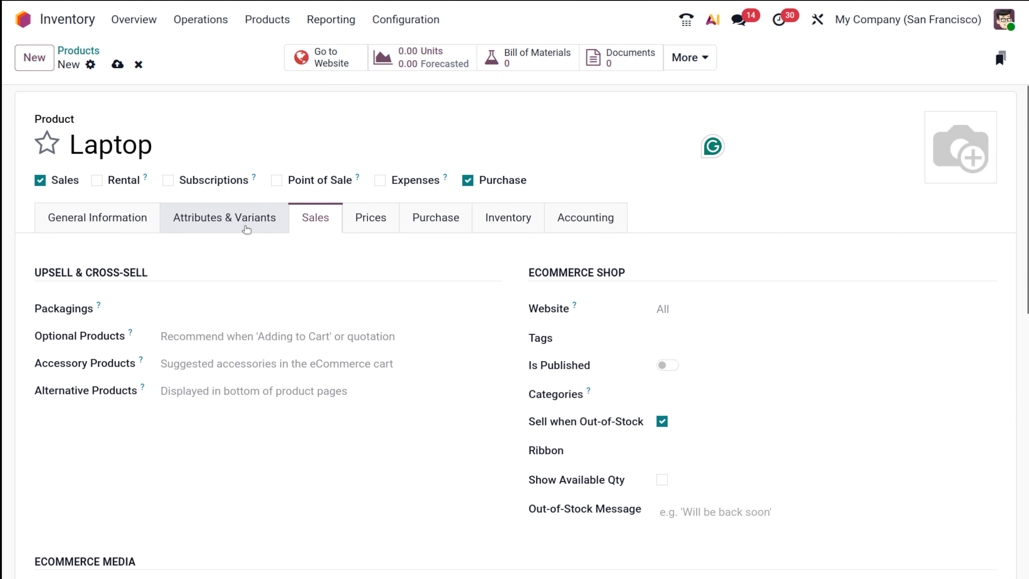
left_click(147, 228)
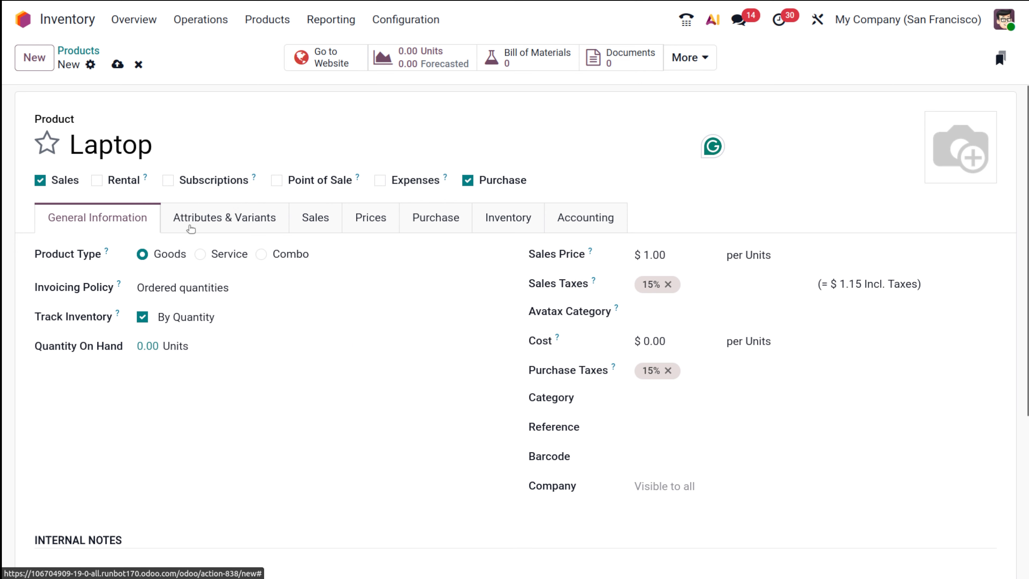
scroll(482, 274, "down", 5)
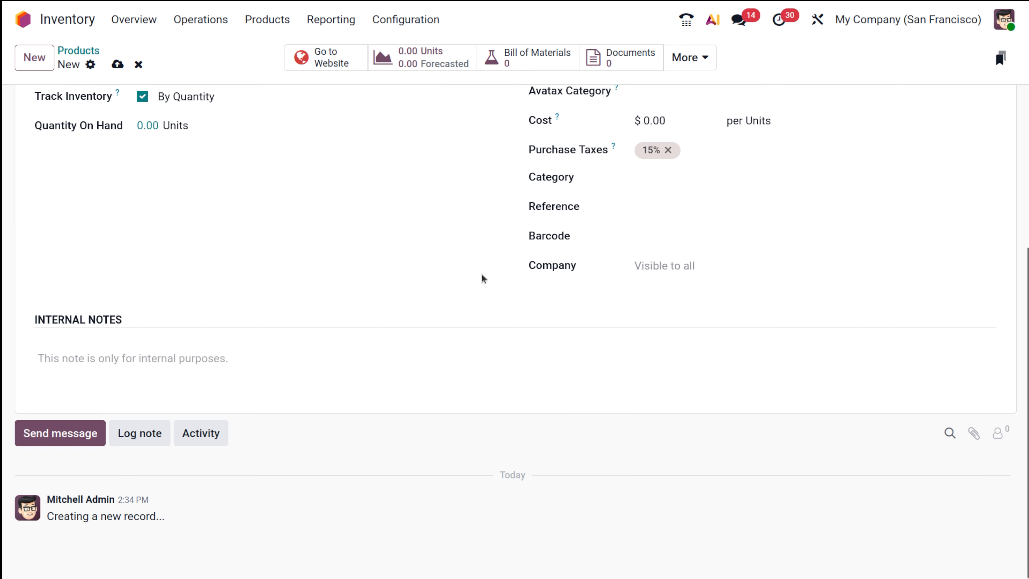
scroll(482, 276, "up", 5)
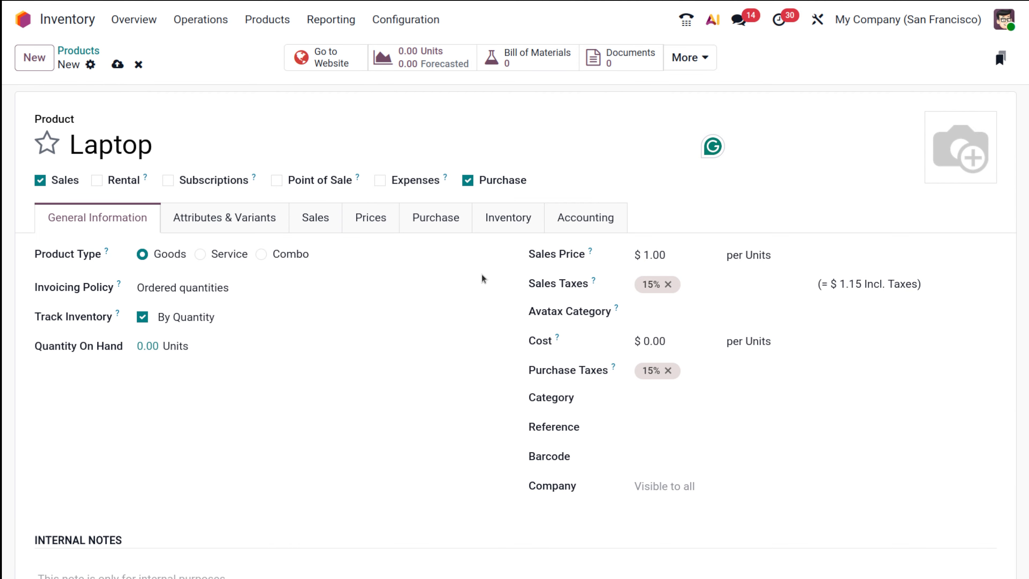
Save the Laptop product and open the physical inventory adjustments list
left_click(117, 65)
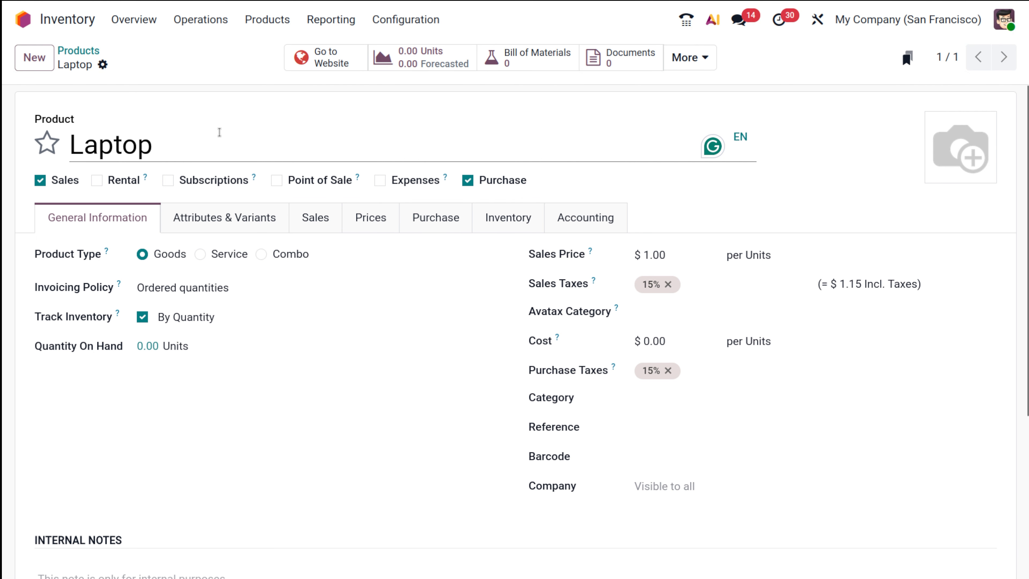
left_click(213, 27)
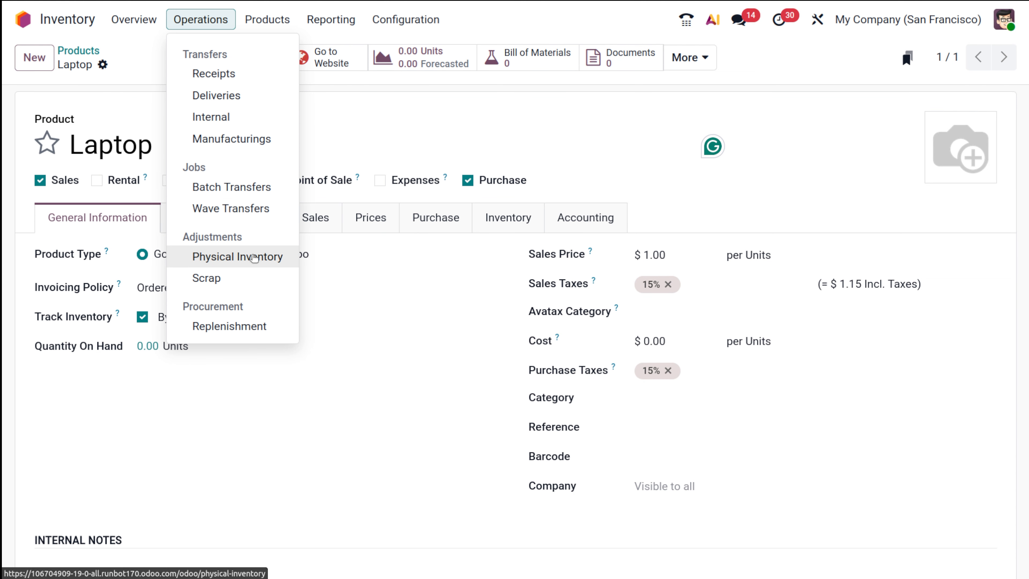
left_click(269, 250)
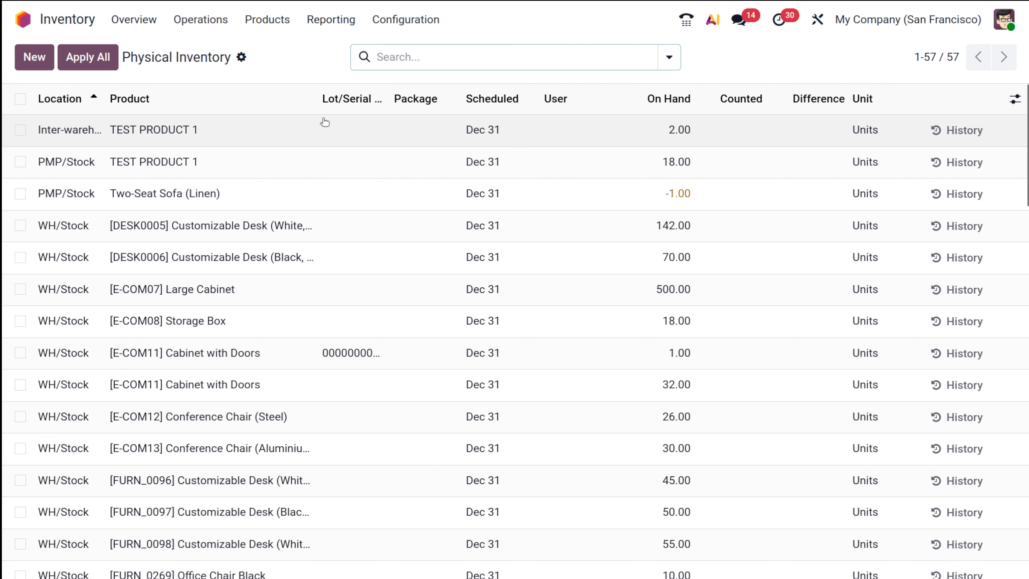
scroll(353, 319, "down", 15)
scroll(353, 319, "up", 15)
Add a physical inventory line for Laptop with a quantity of 50 units, apply it and check the list
left_click(32, 67)
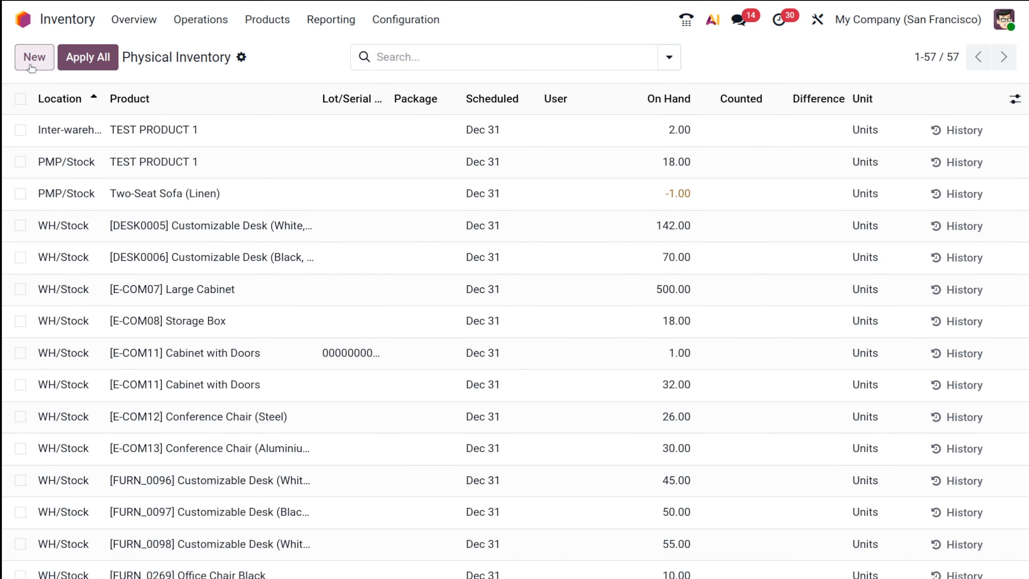
left_click(252, 501)
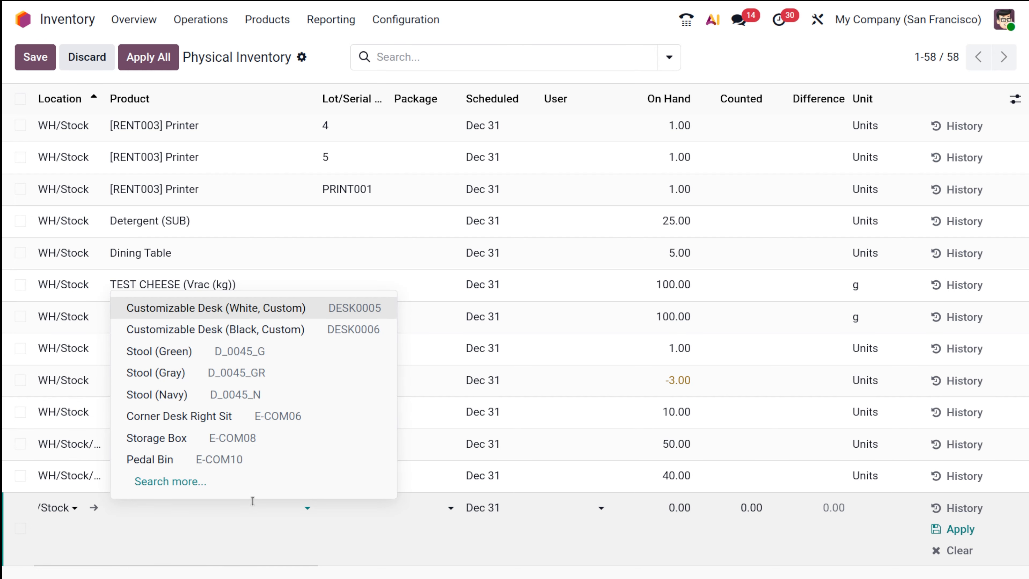
type("la")
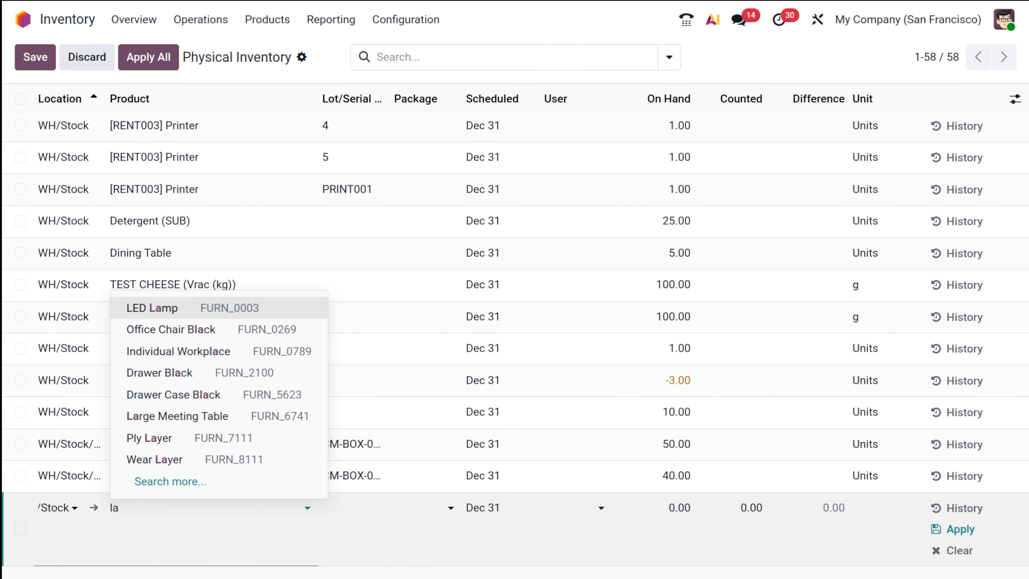
type("pt")
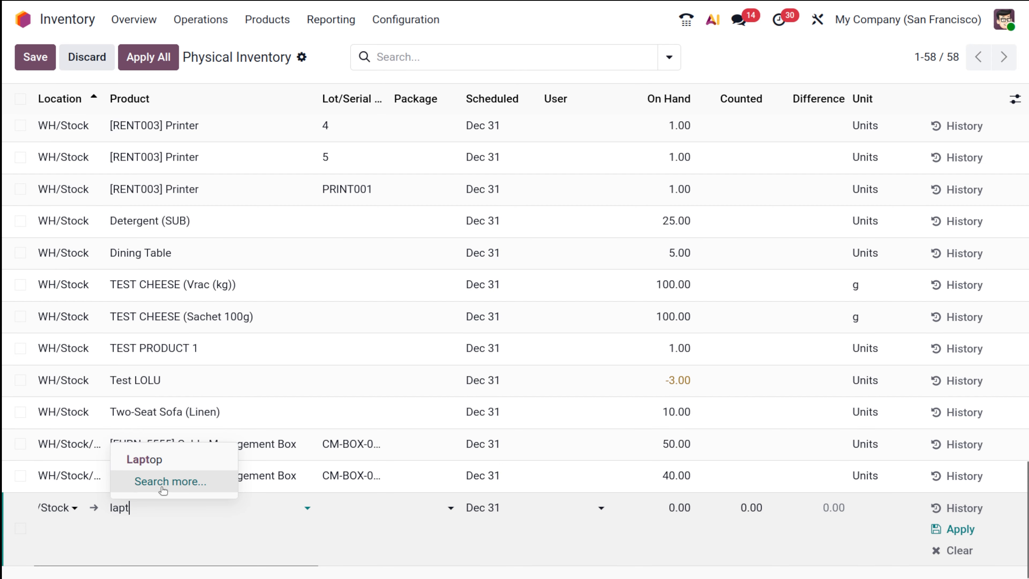
left_click(170, 465)
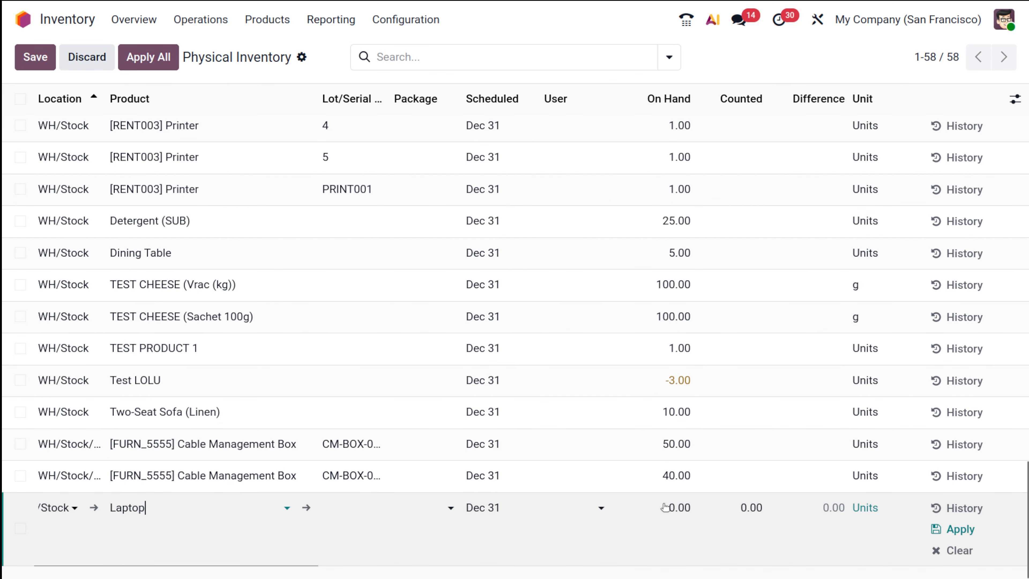
left_click(673, 507)
type("50")
left_click(940, 531)
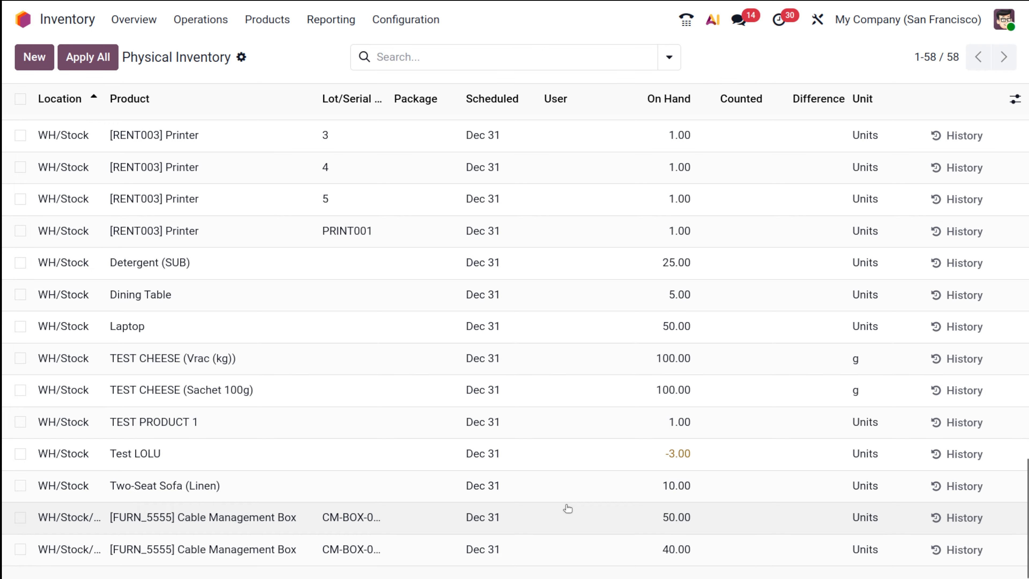
scroll(568, 509, "up", 15)
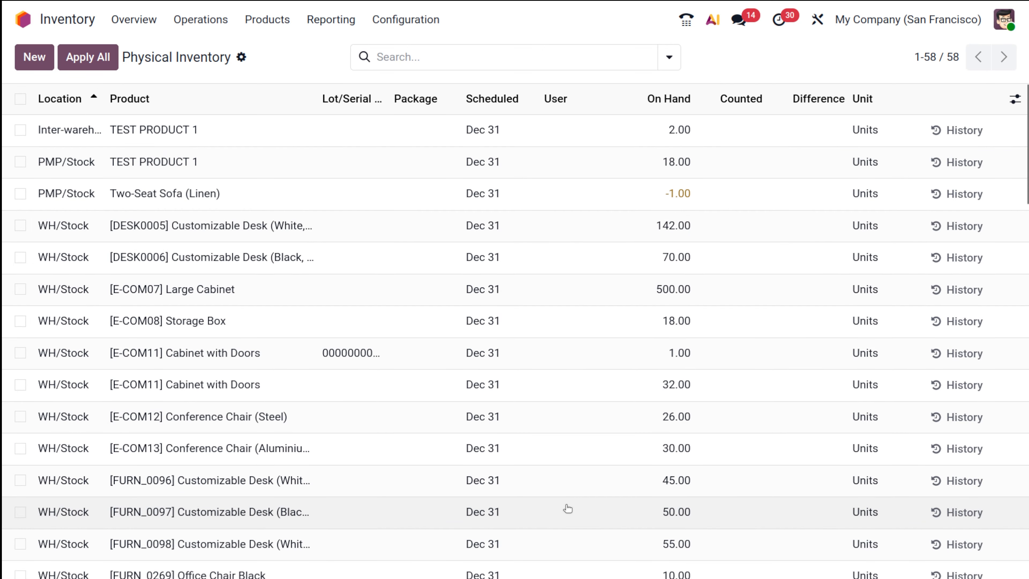
scroll(568, 509, "down", 15)
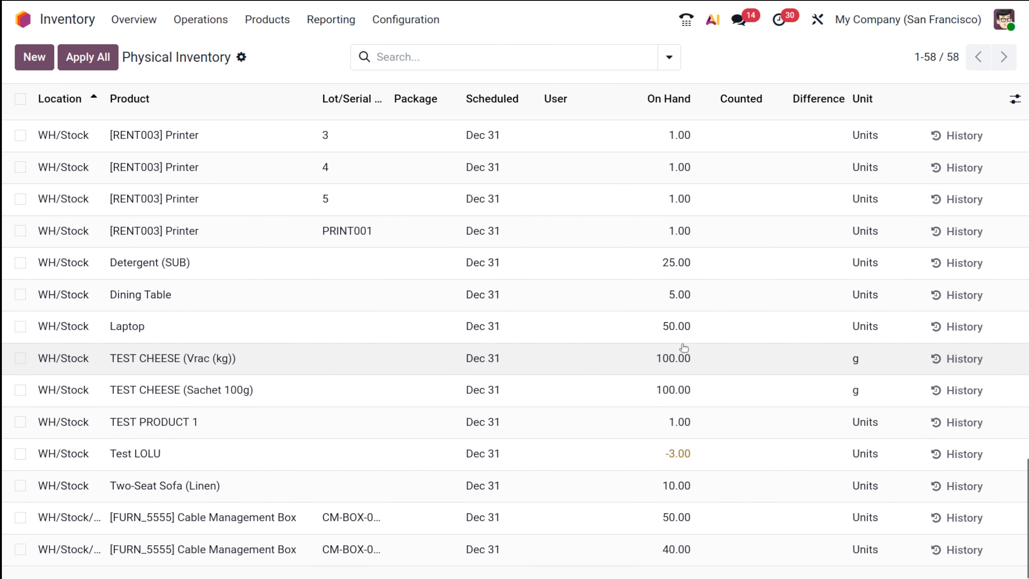
scroll(684, 351, "up", 10)
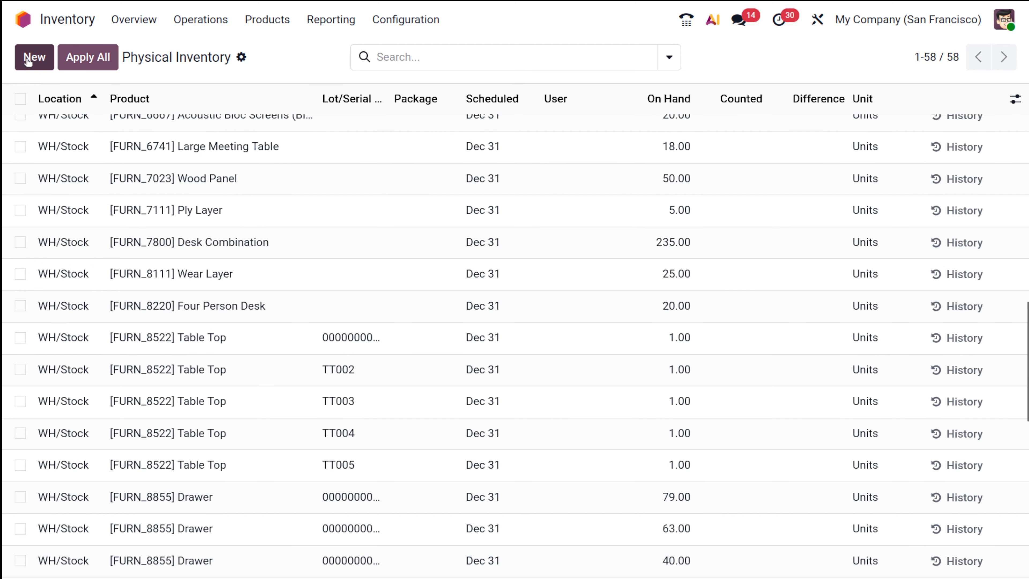
Create a new incoming receipt and select the contact the goods are received from
left_click(199, 21)
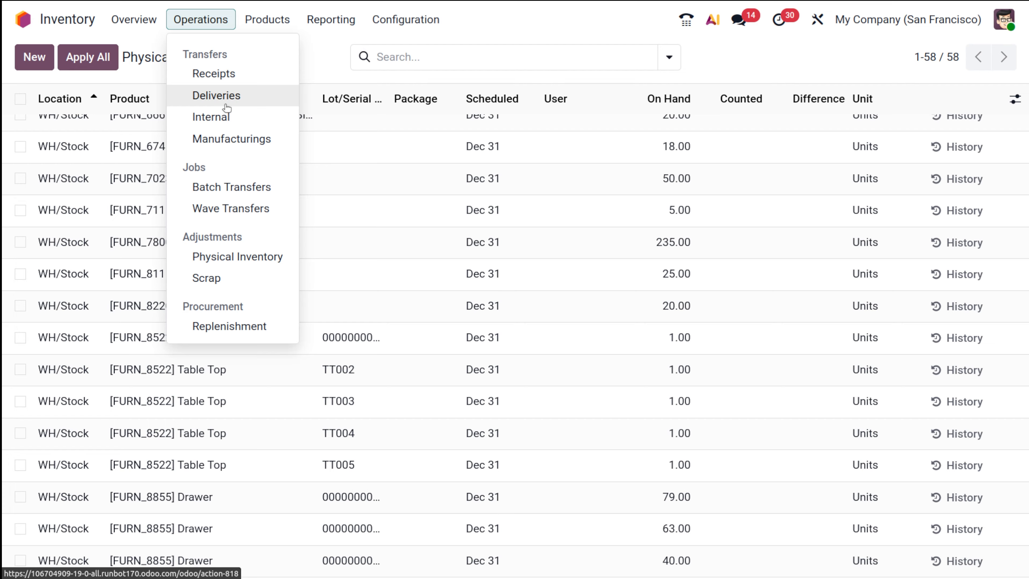
left_click(230, 71)
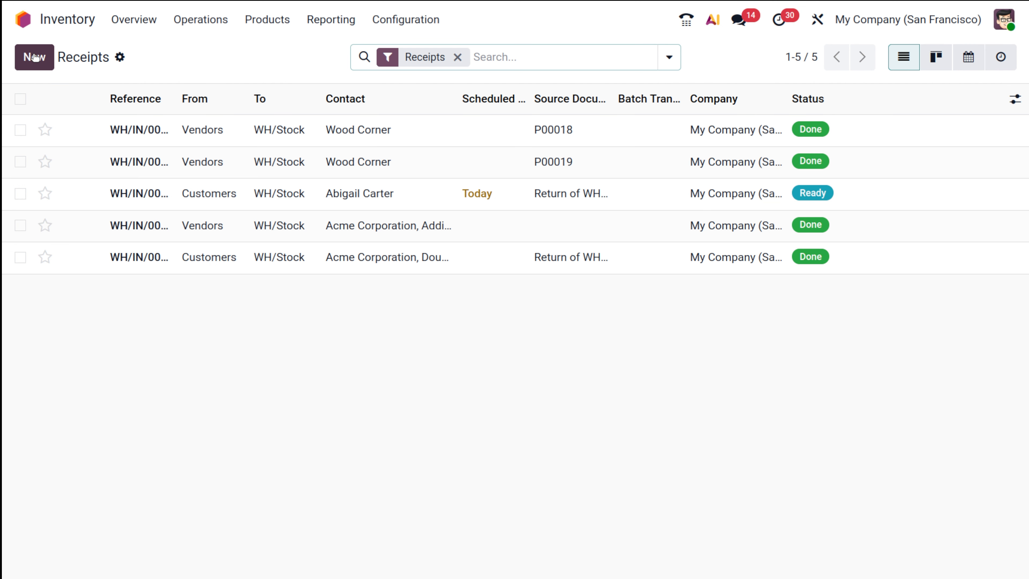
left_click(34, 57)
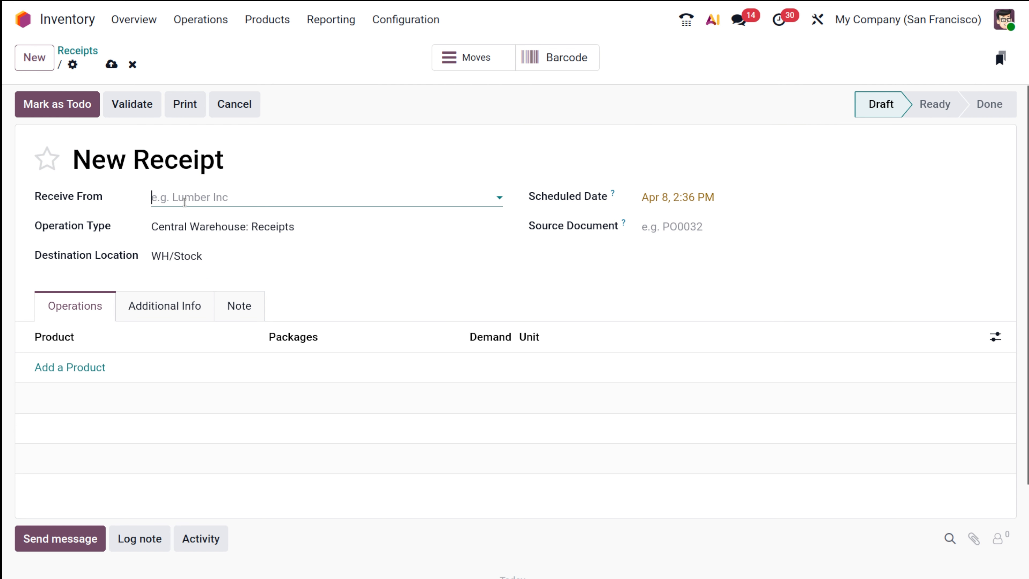
left_click(185, 199)
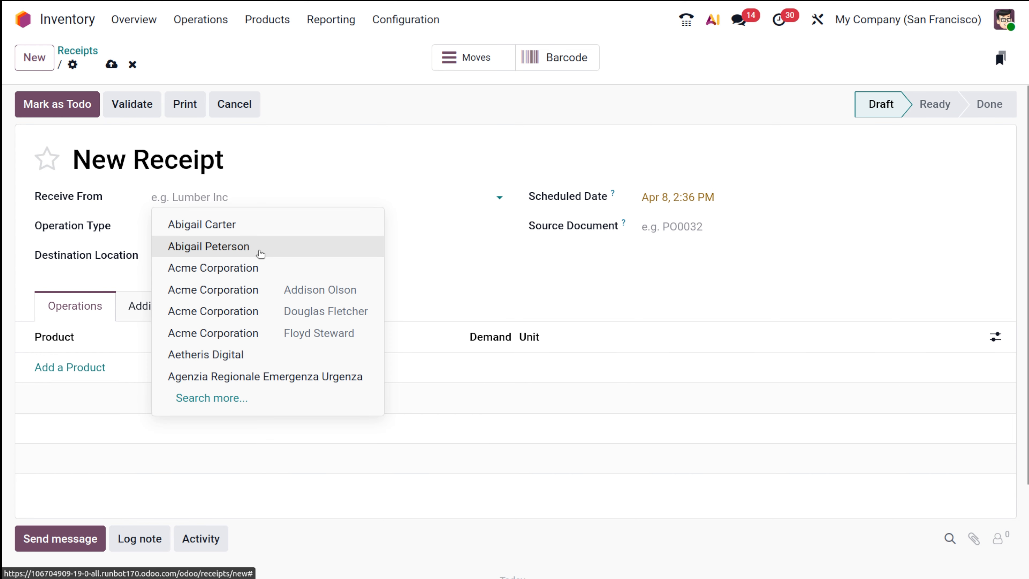
left_click(209, 247)
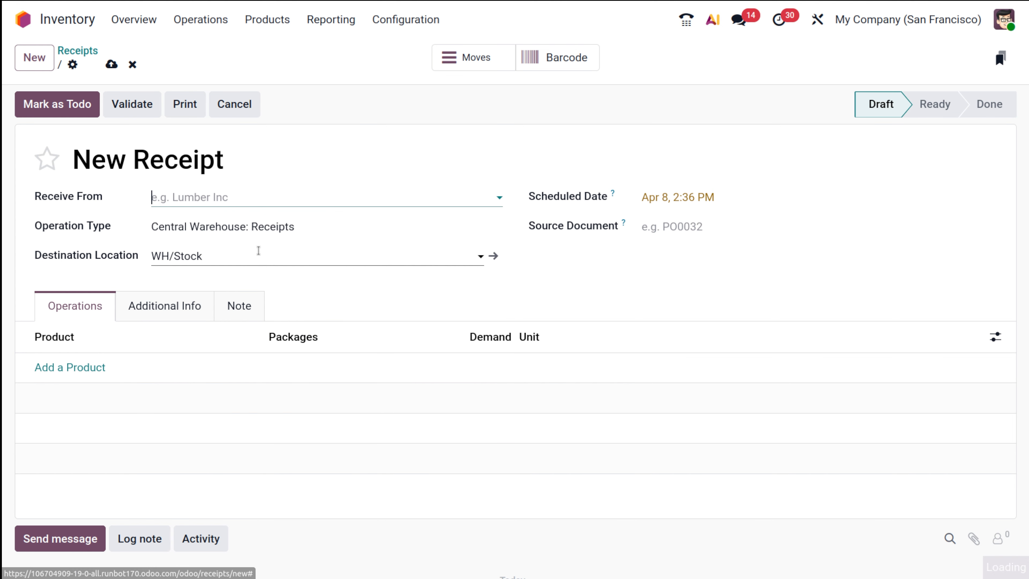
Add the Laptop product to the receipt with a demand of 10 units
left_click(95, 367)
type("a")
key("BackSpace")
type("lapt")
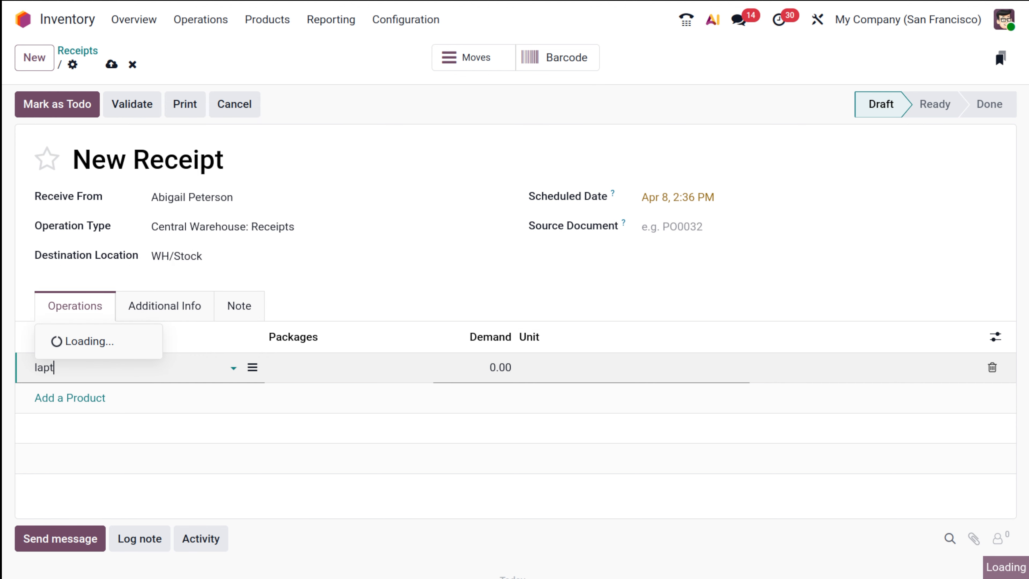
left_click(106, 284)
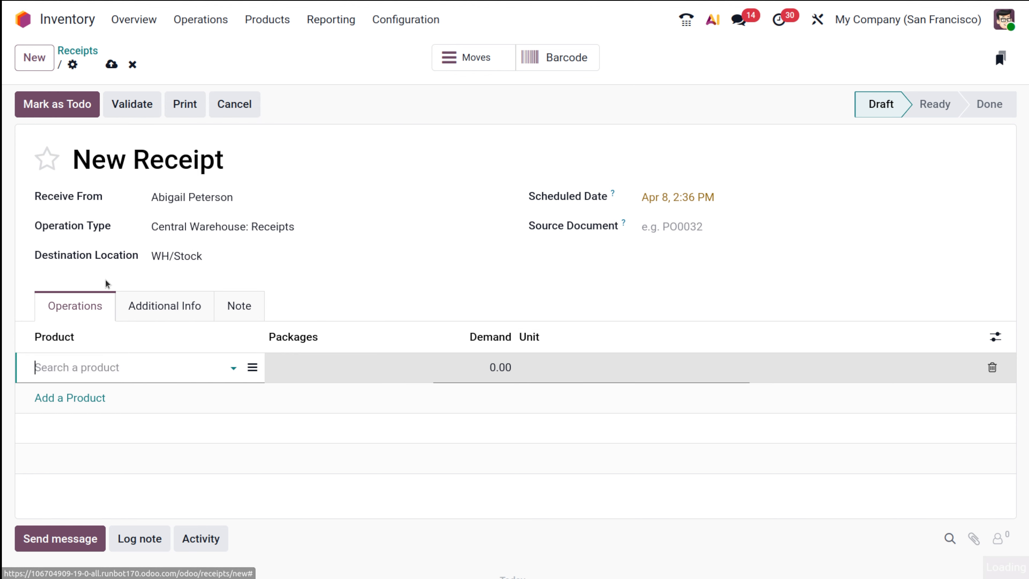
key("Tab")
type("10")
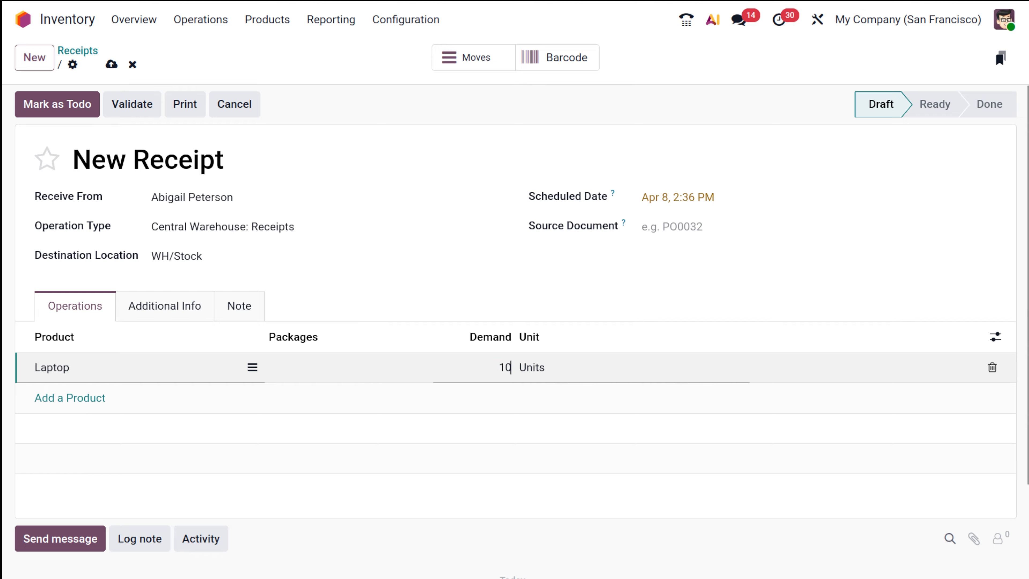
left_click(451, 286)
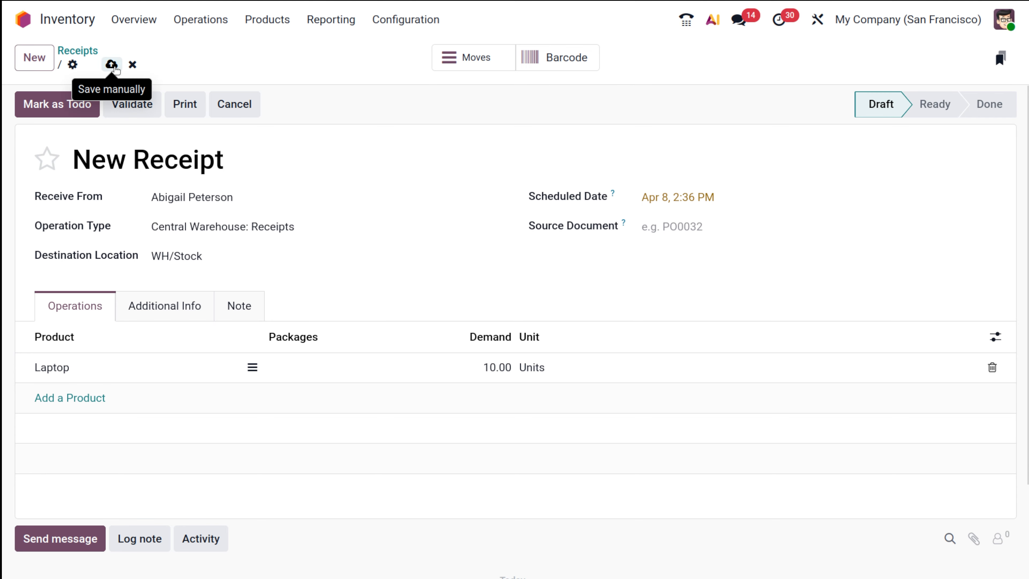
Save and validate the Laptop receipt, and reopen it from the receipts list to check its stock moves
left_click(112, 64)
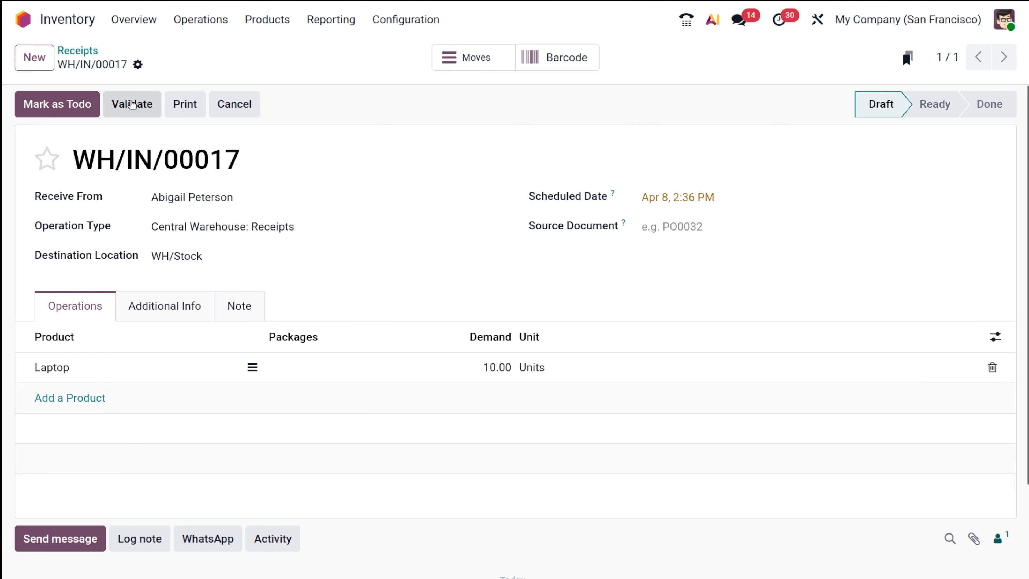
left_click(132, 104)
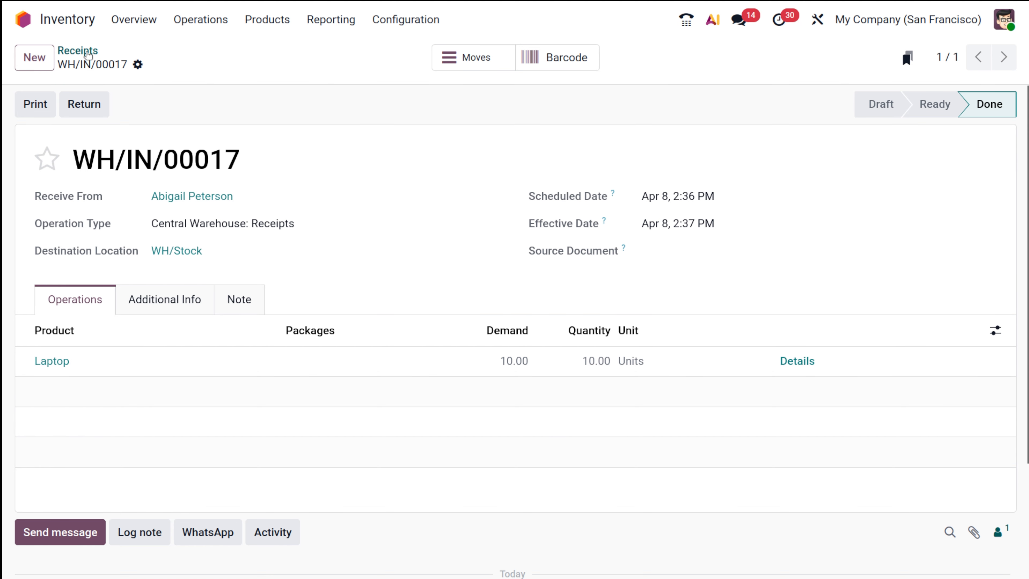
left_click(77, 51)
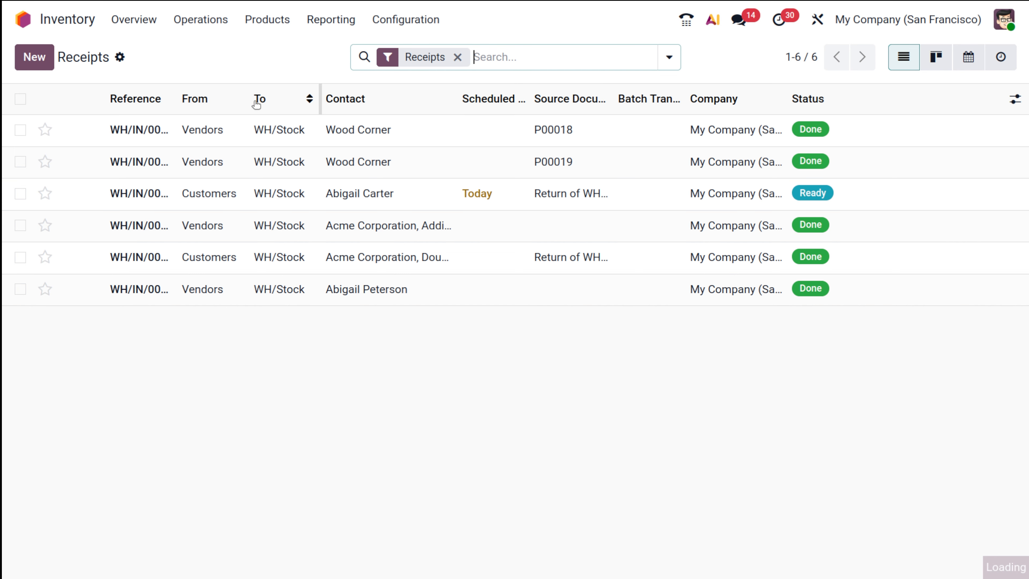
left_click(315, 301)
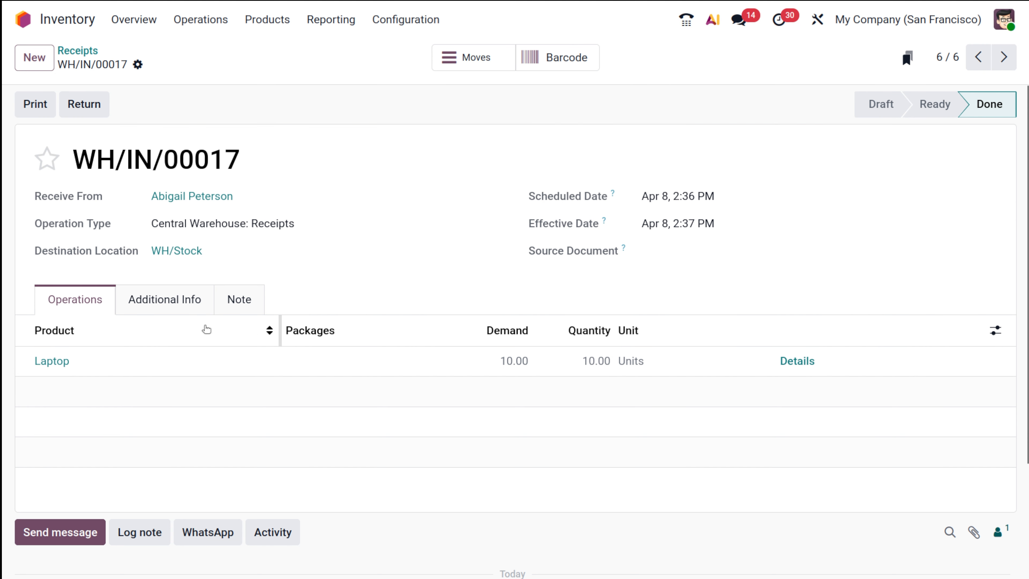
left_click(476, 59)
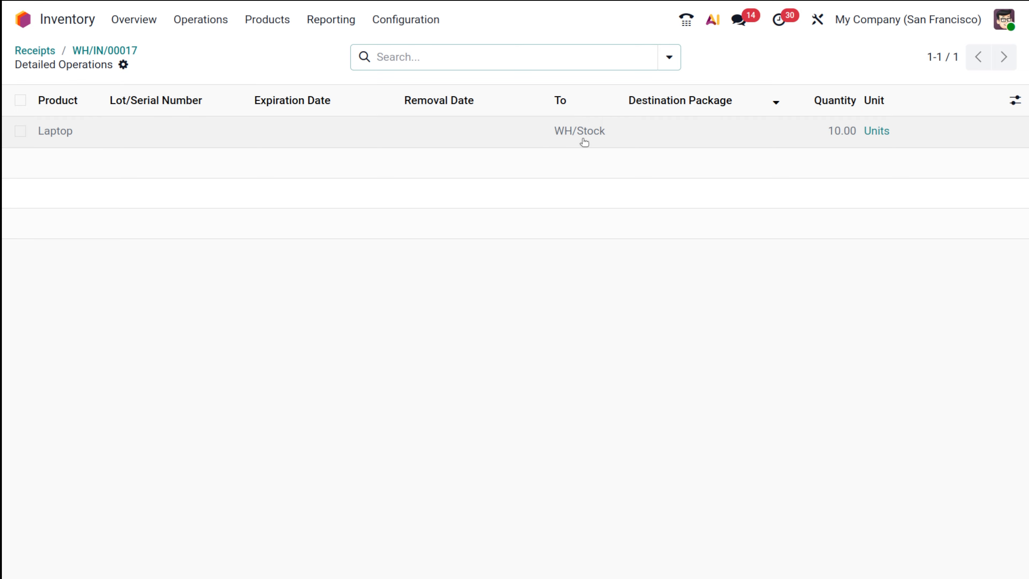
Search the Inventory products for laptop to check the on-hand quantity following the receipt
left_click(271, 21)
left_click(296, 53)
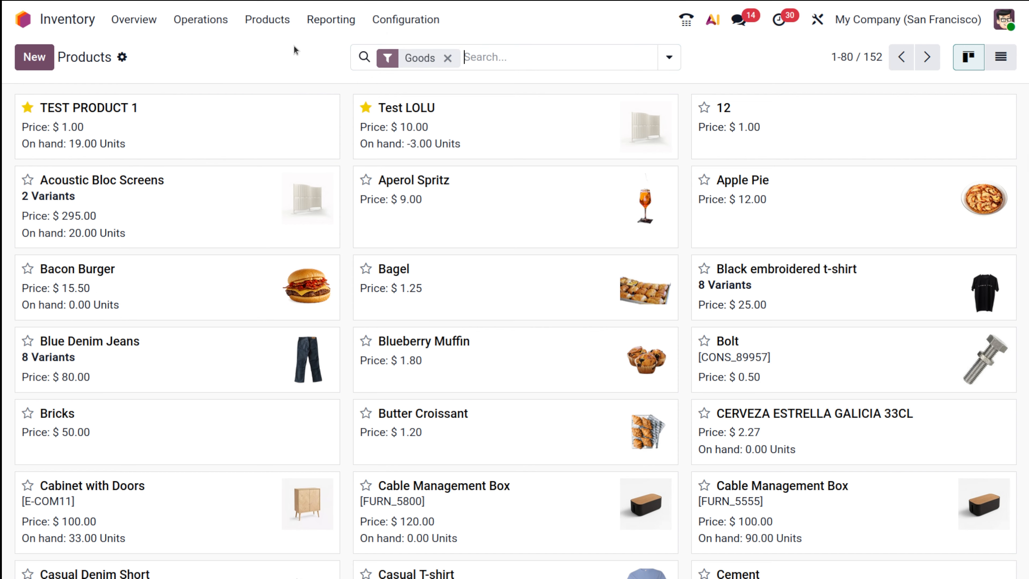
type("la")
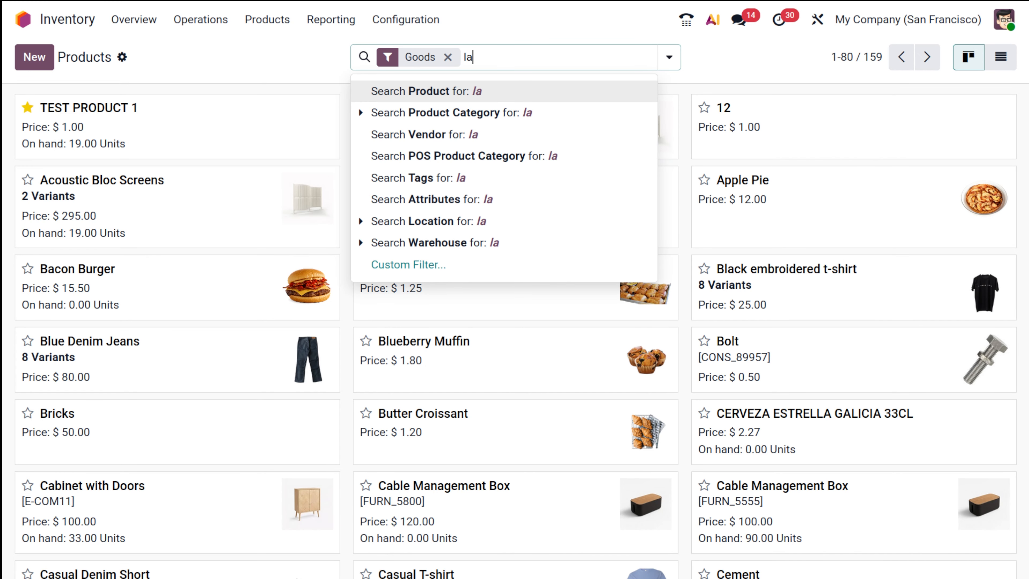
type("ptop")
key("Return")
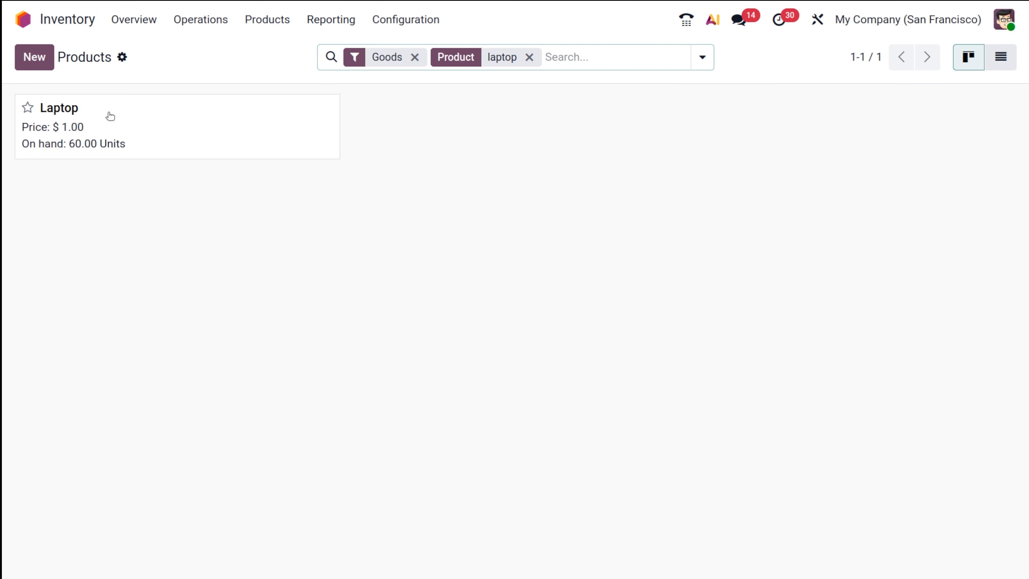
Create a new delivery order and select the contact for its delivery address
left_click(196, 26)
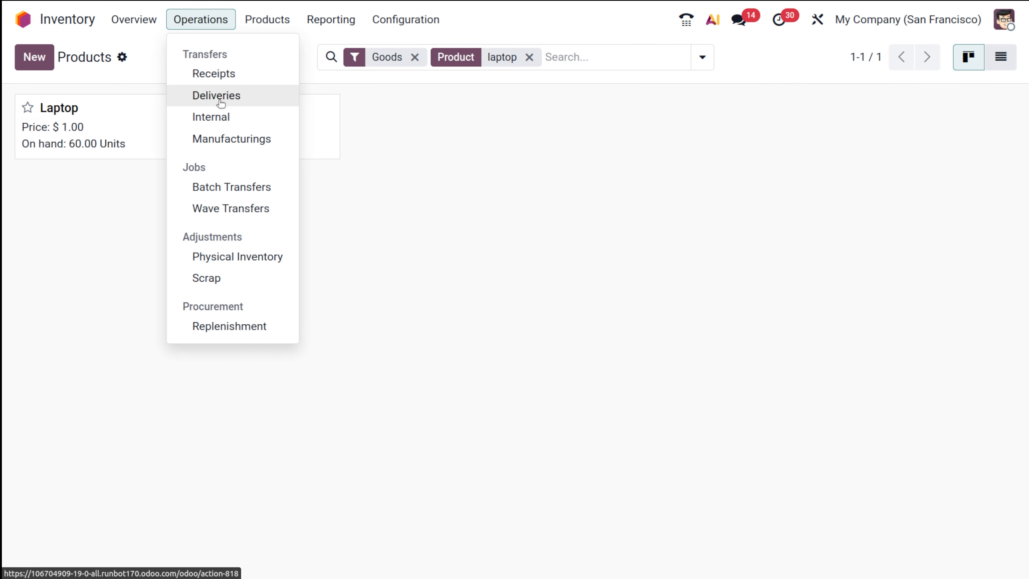
left_click(221, 103)
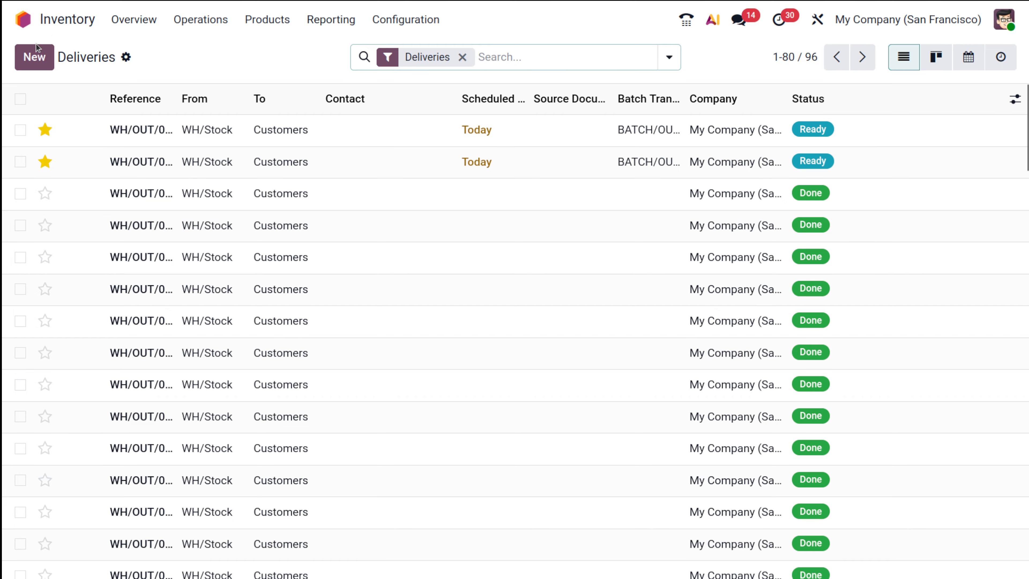
left_click(29, 59)
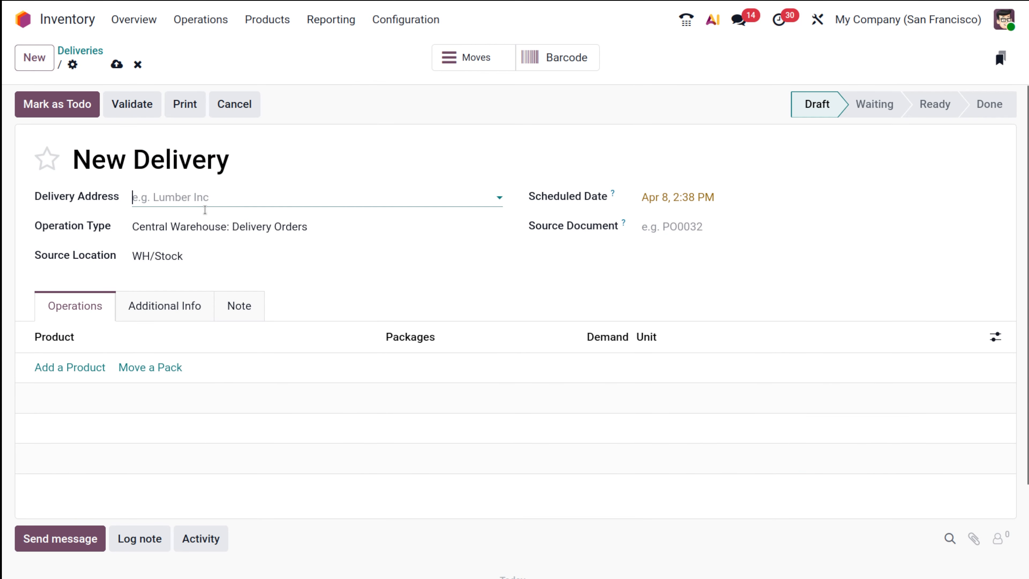
left_click(206, 196)
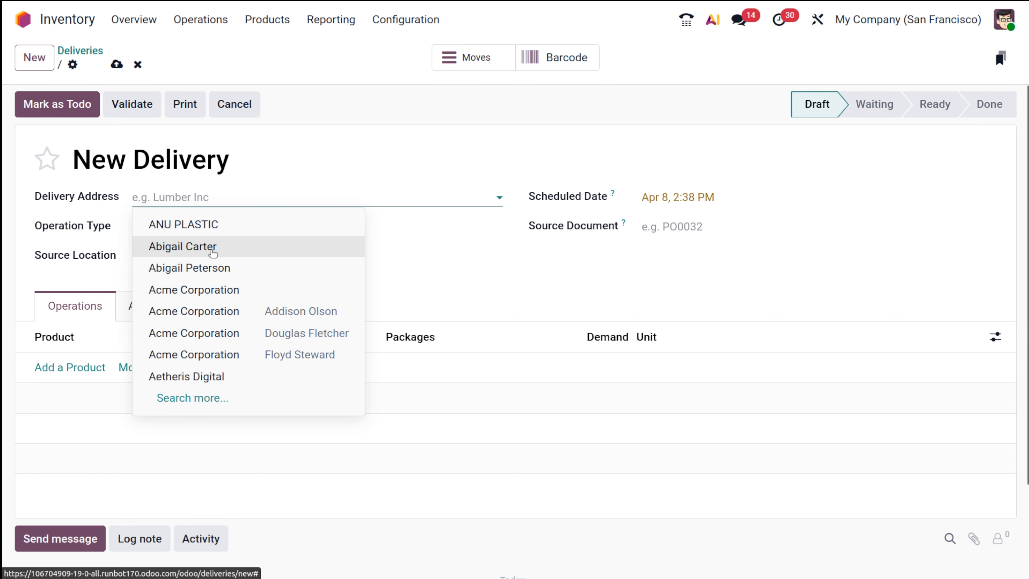
left_click(232, 248)
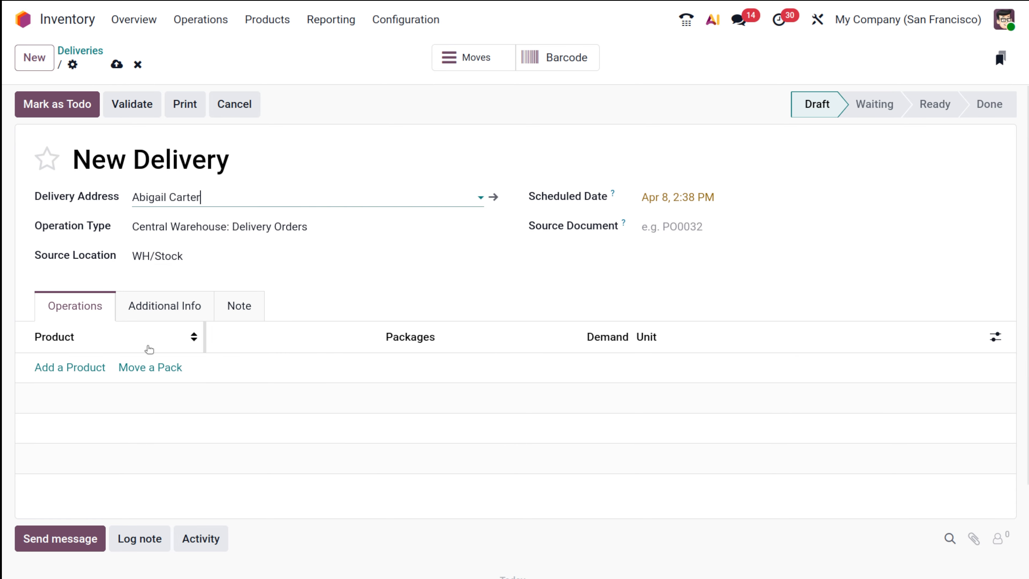
Add the Laptop product to the delivery with a demand of 10 units
left_click(94, 368)
type("l")
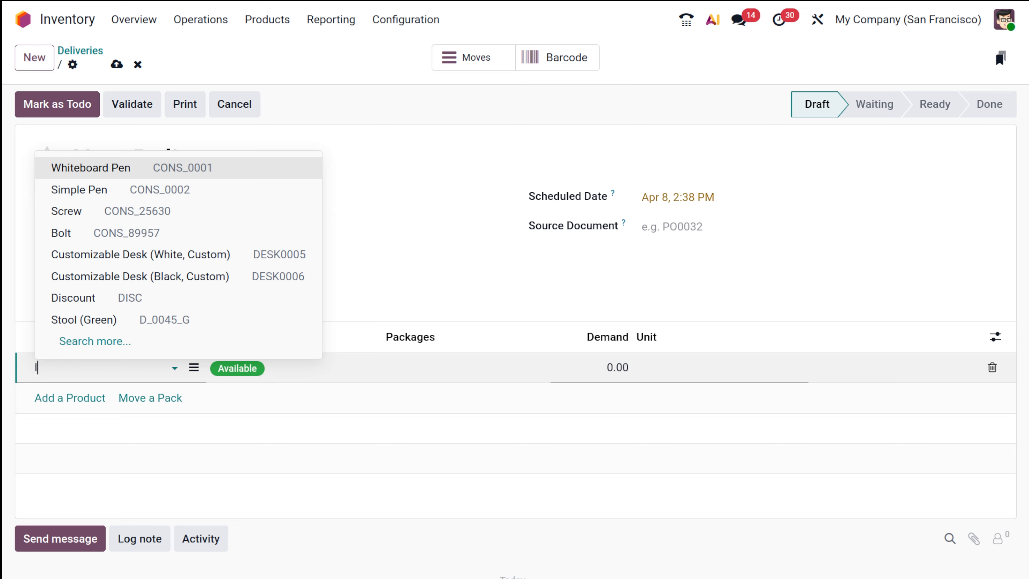
type("aptop")
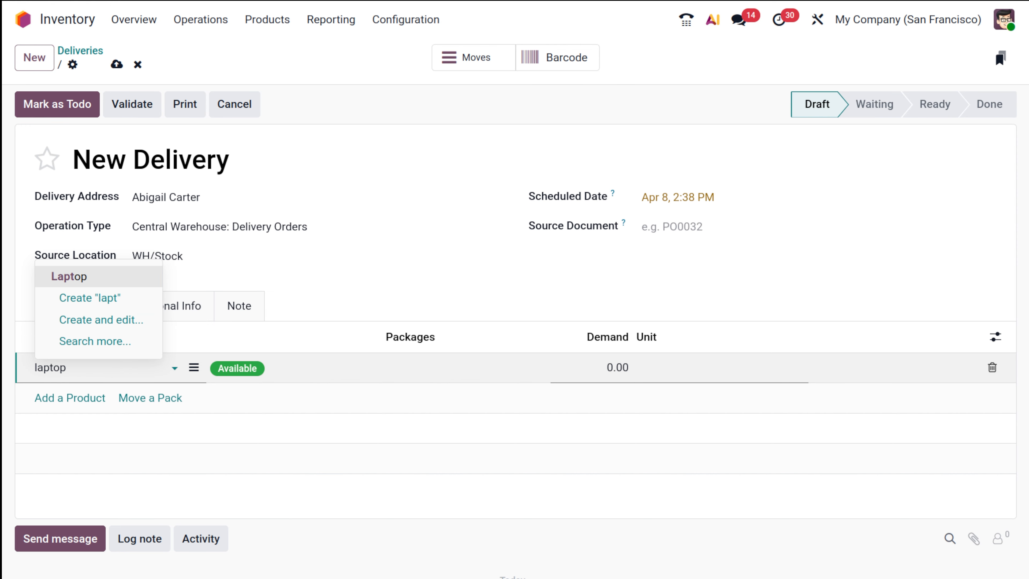
key("Return")
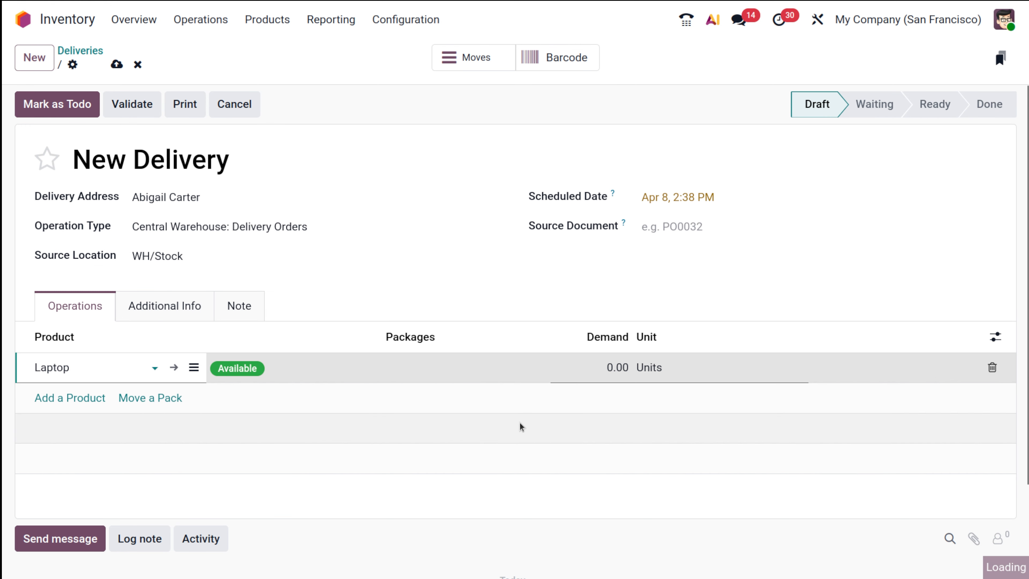
left_click(613, 362)
type("10")
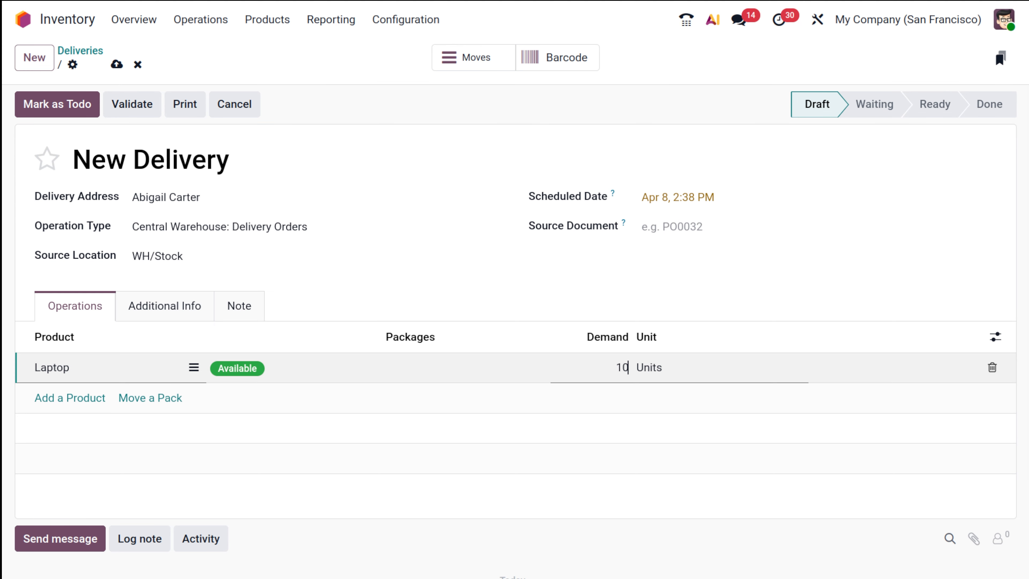
left_click(546, 270)
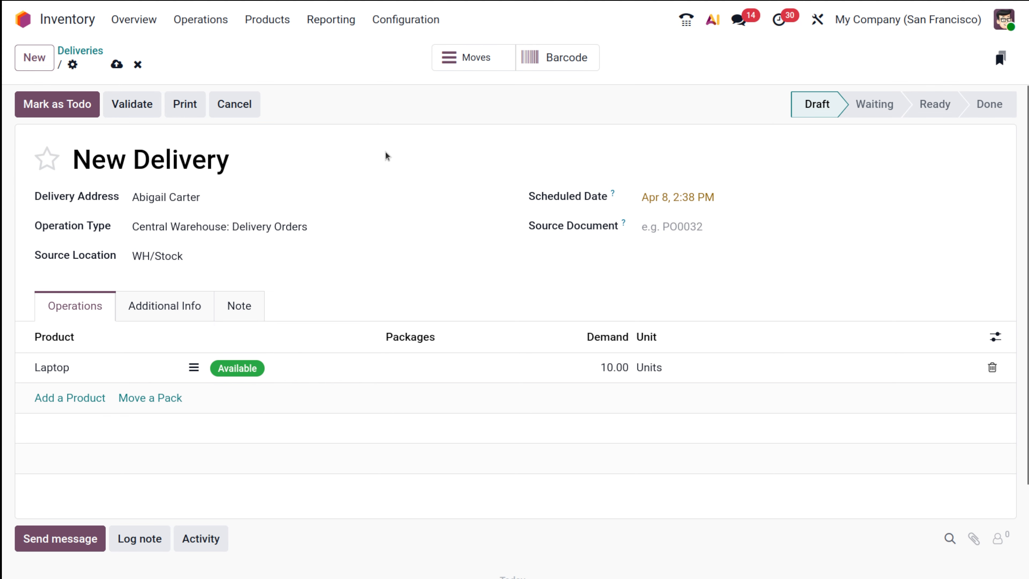
Validate the Laptop delivery and open its stock moves for review
left_click(128, 104)
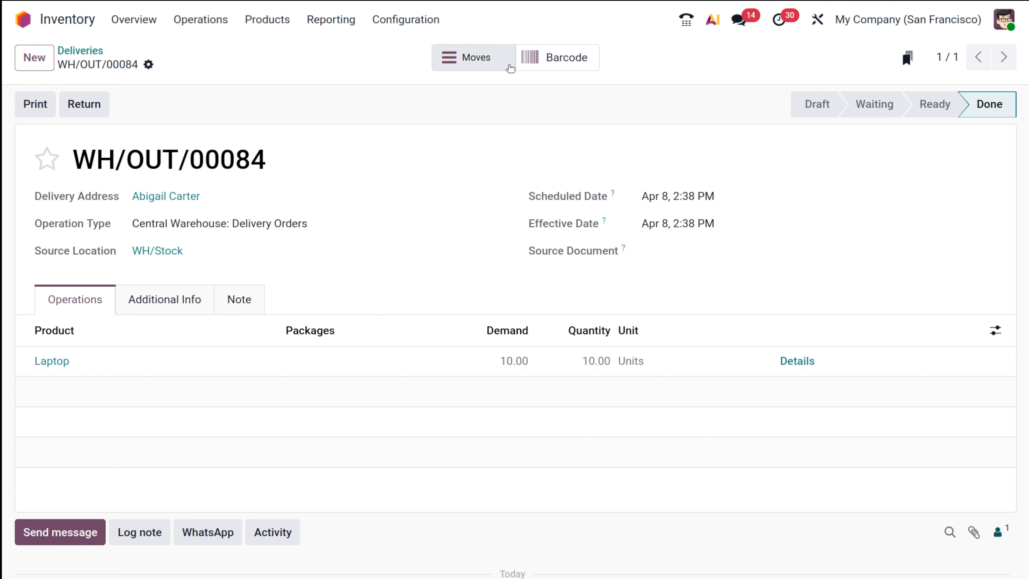
left_click(489, 57)
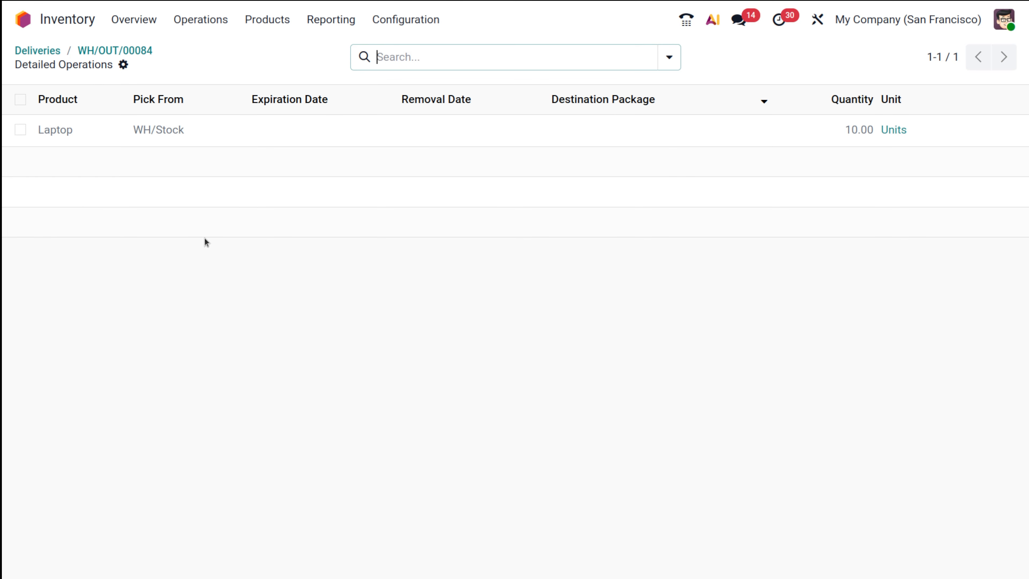
Search the products list for laptop to check the on-hand stock following the delivery
left_click(243, 25)
left_click(284, 55)
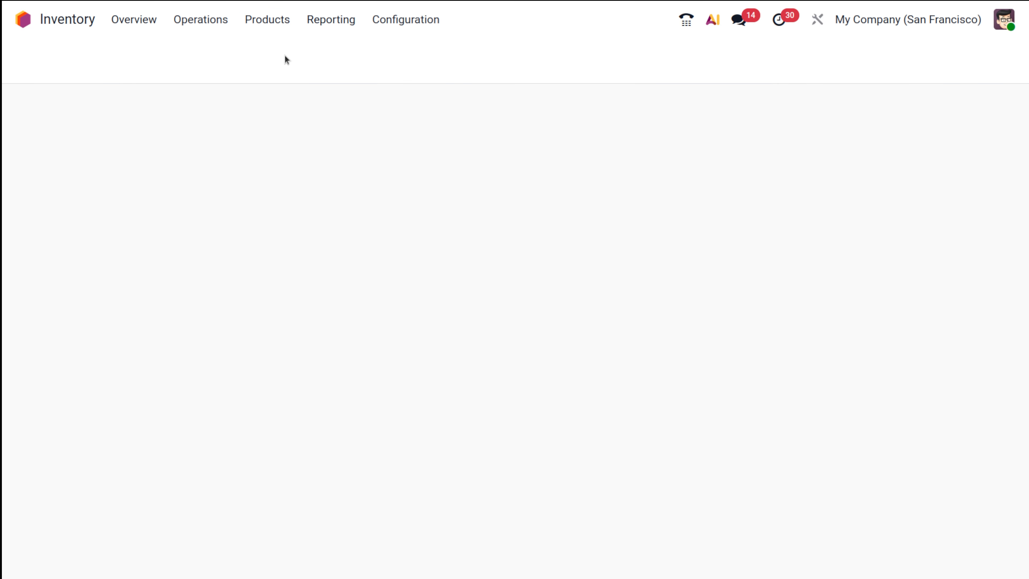
type("/")
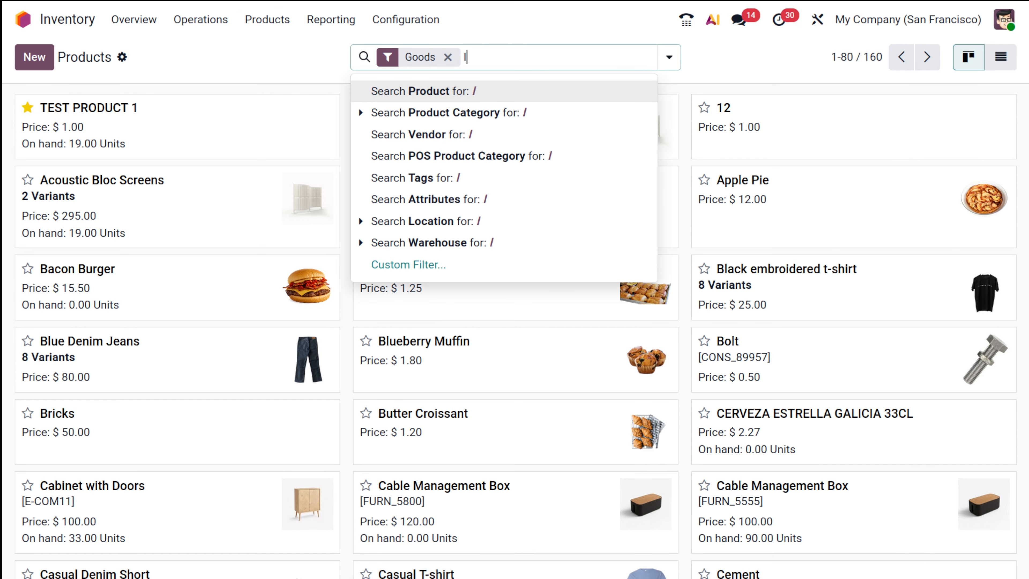
type("aptop")
key("Return")
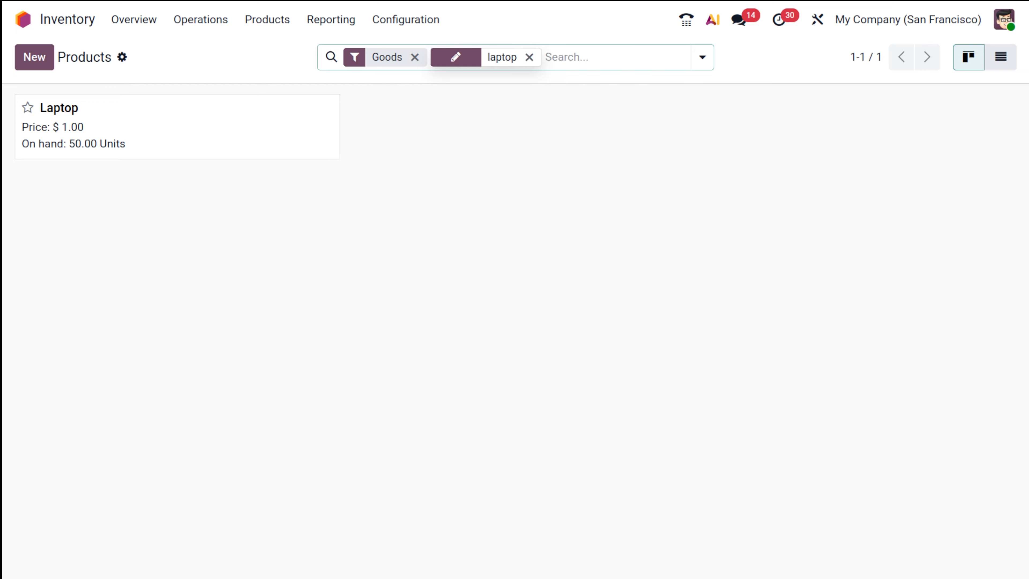